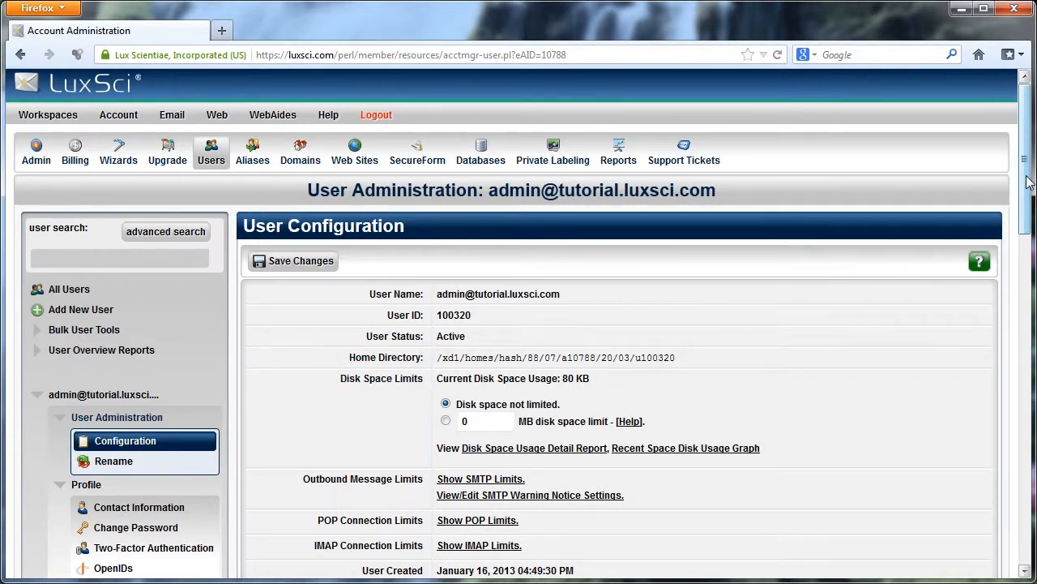
Open the user's Email Storage folder management page.
drag(1026, 187, 1031, 256)
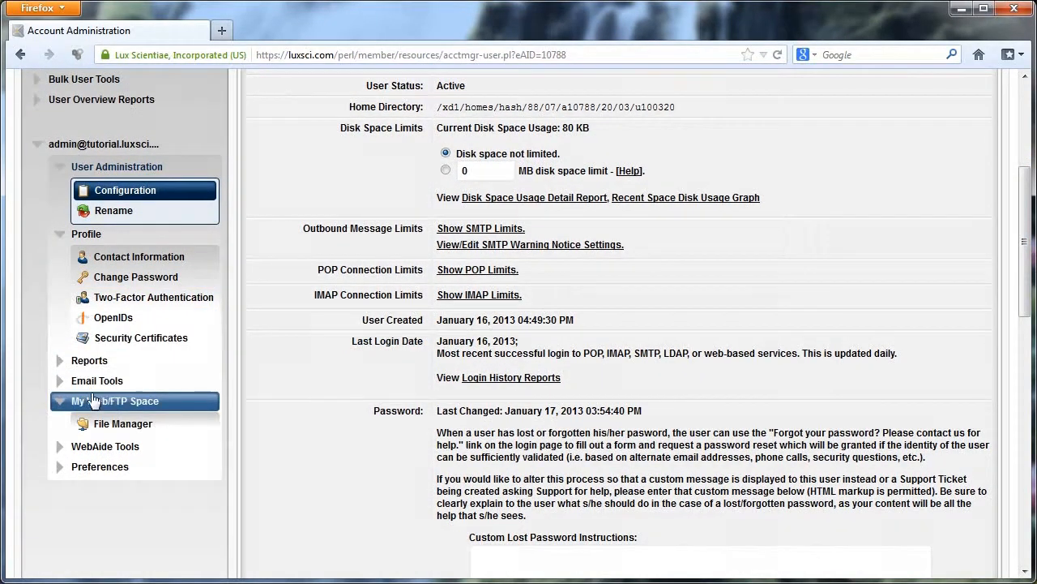
click(59, 386)
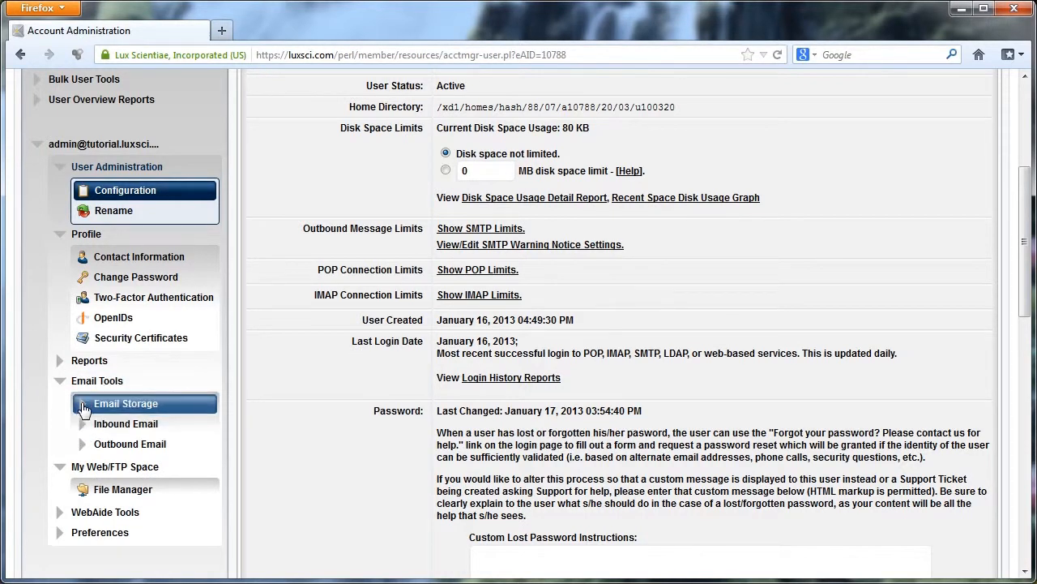
click(82, 405)
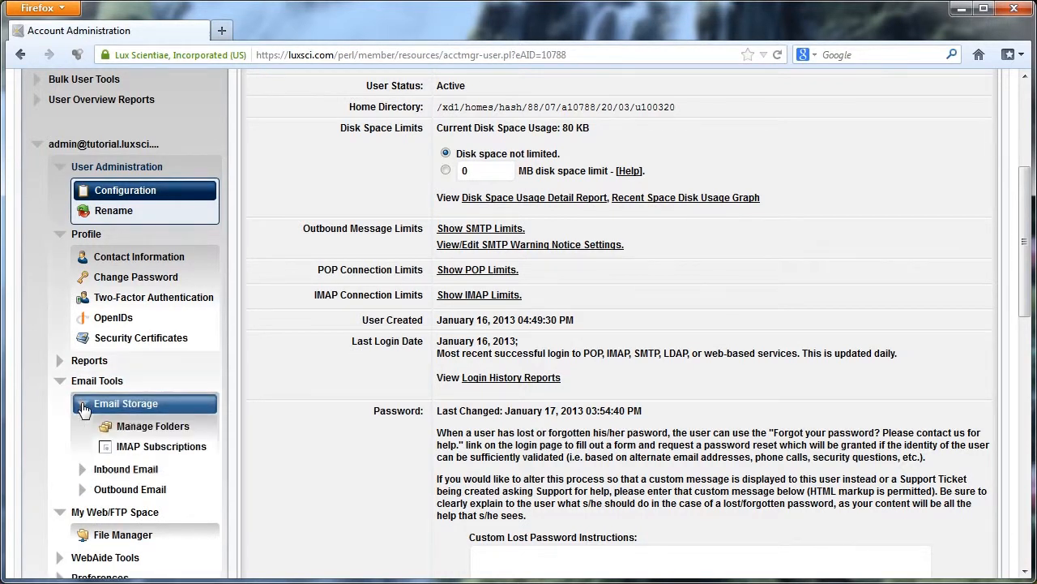
click(136, 436)
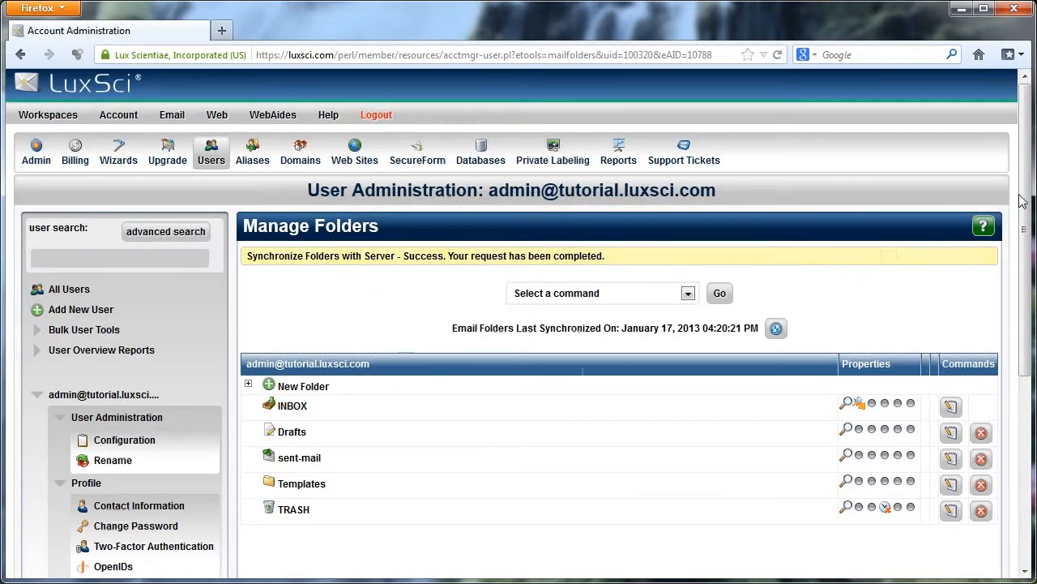
drag(1025, 202, 1032, 274)
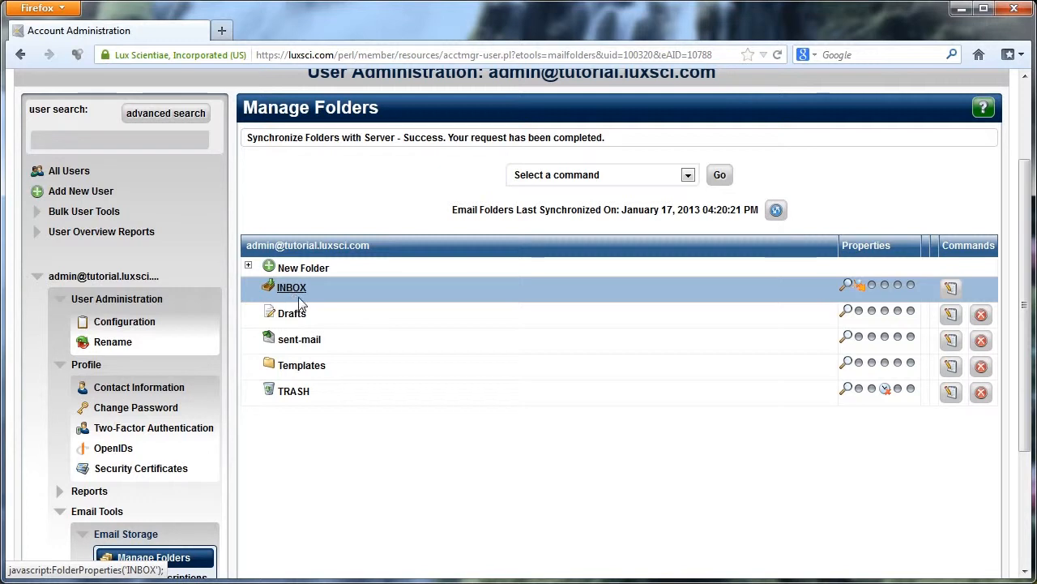
Run the Disk Space Used by Email Folders command to show each folder's size.
click(554, 175)
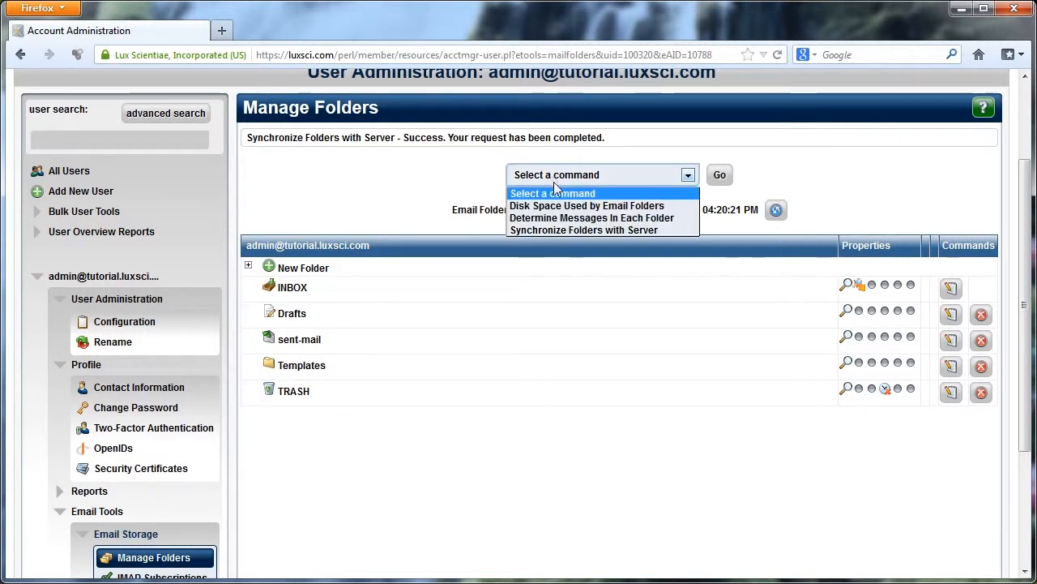
click(622, 207)
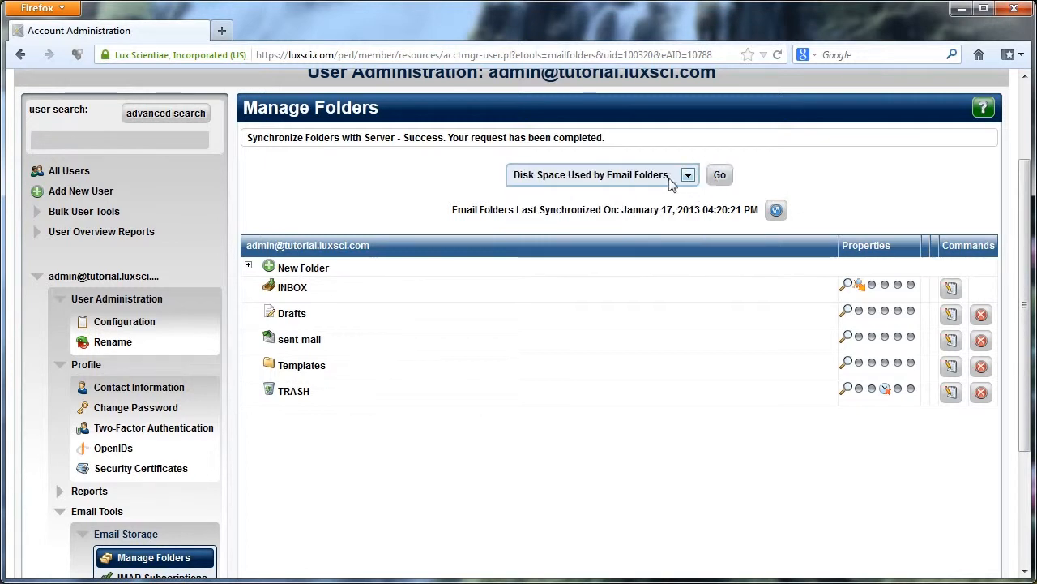
click(719, 174)
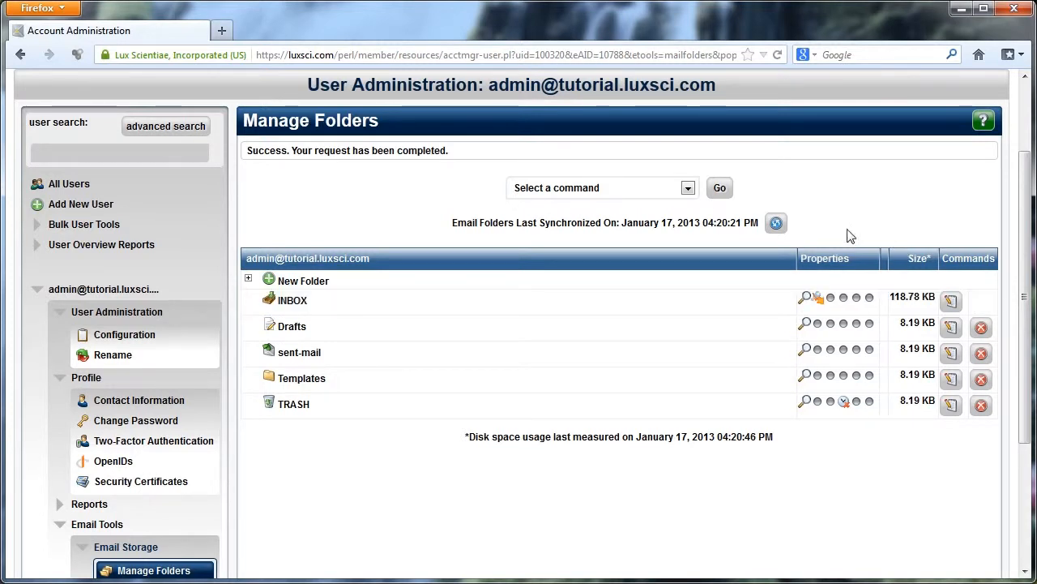
Run the Determine Messages In Each Folder command to show message counts.
click(655, 187)
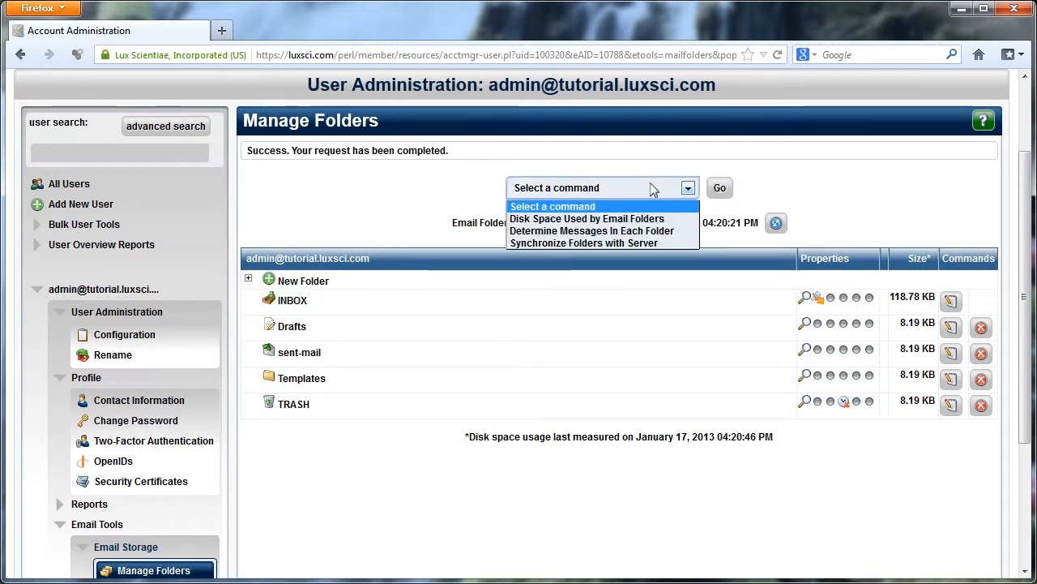
click(640, 231)
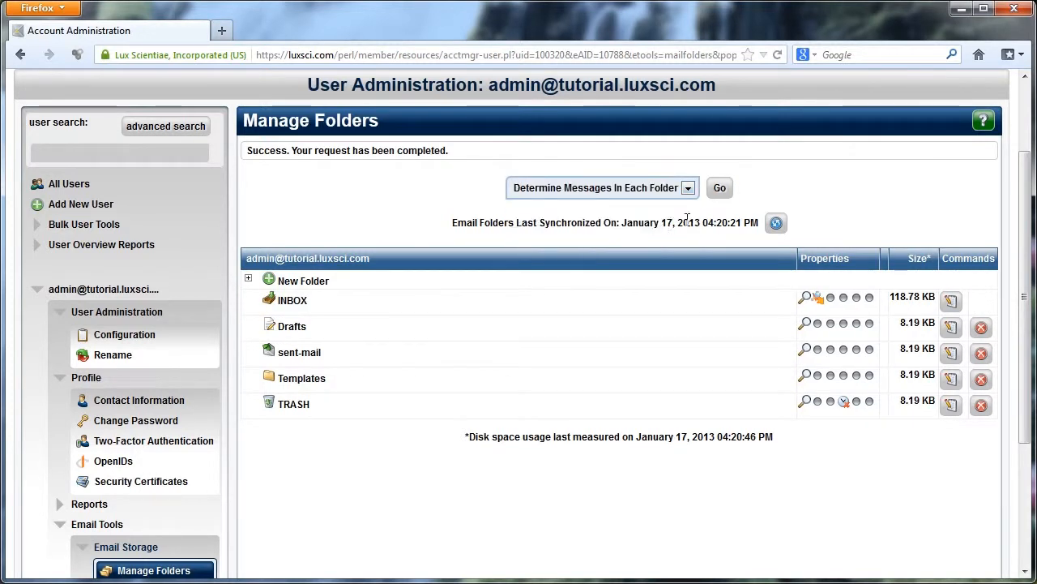
click(720, 188)
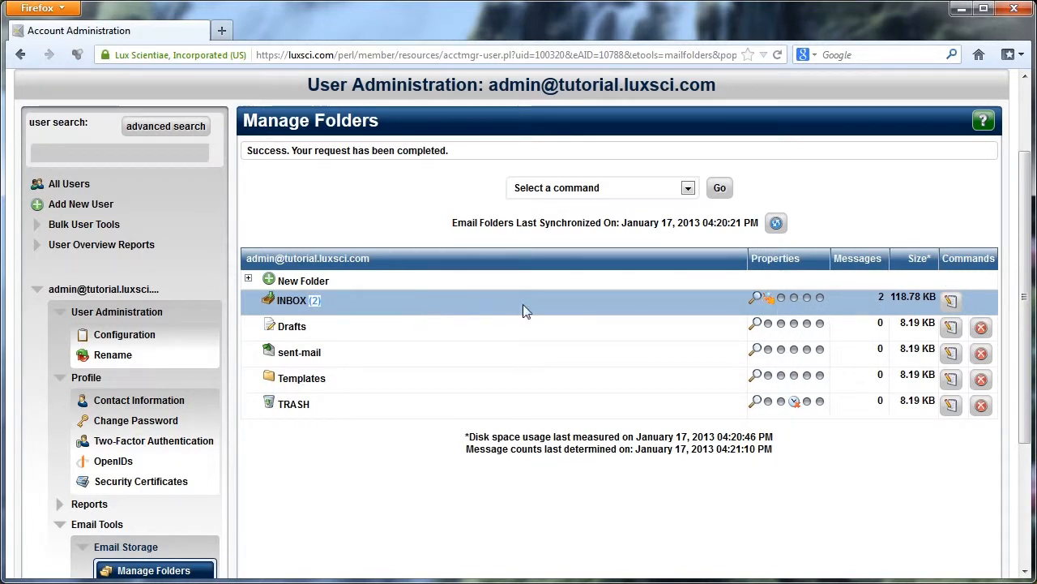
Synchronize the email folders with the server.
drag(878, 297, 889, 296)
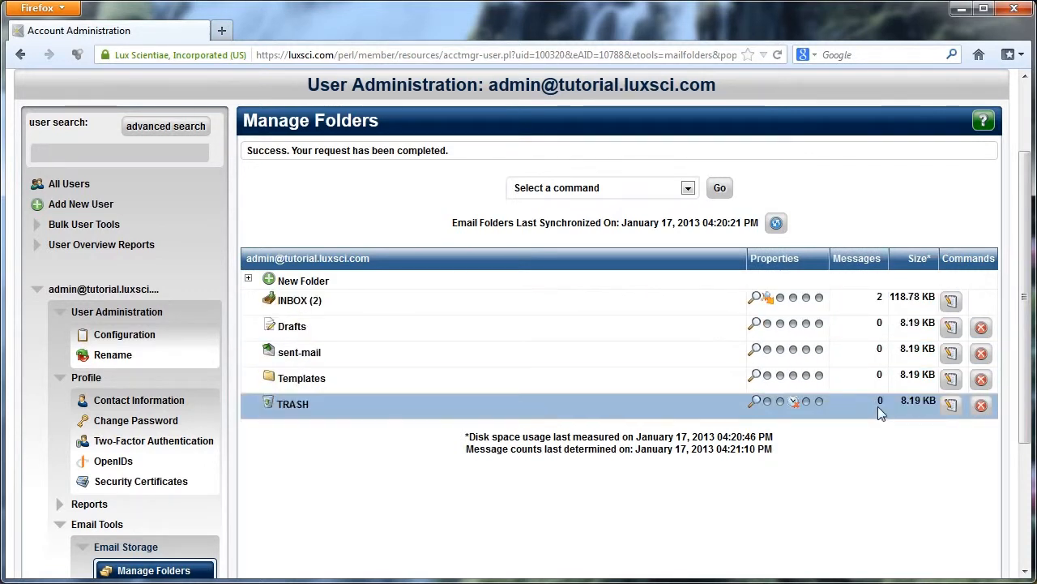
click(685, 188)
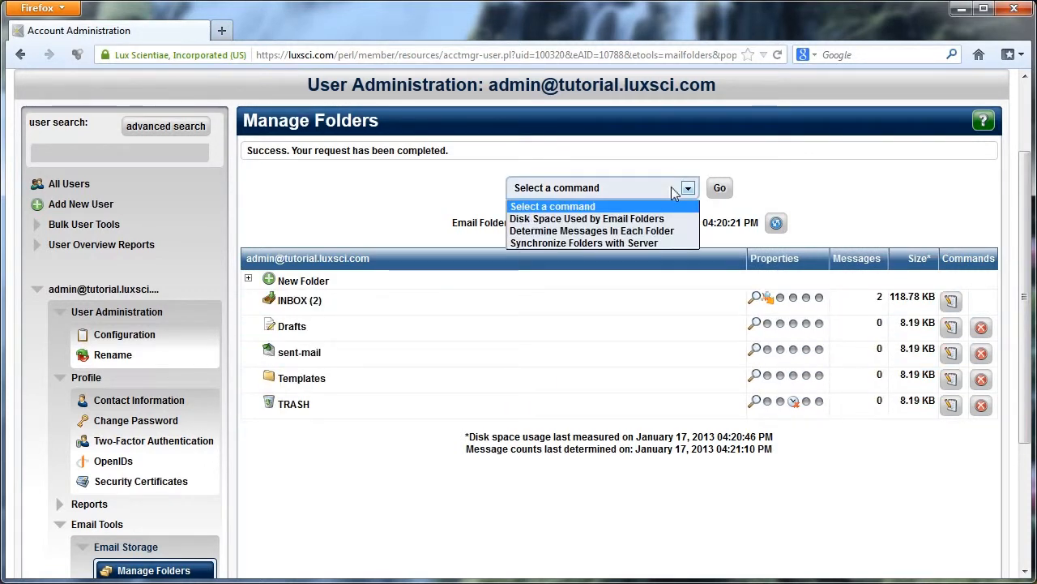
click(677, 243)
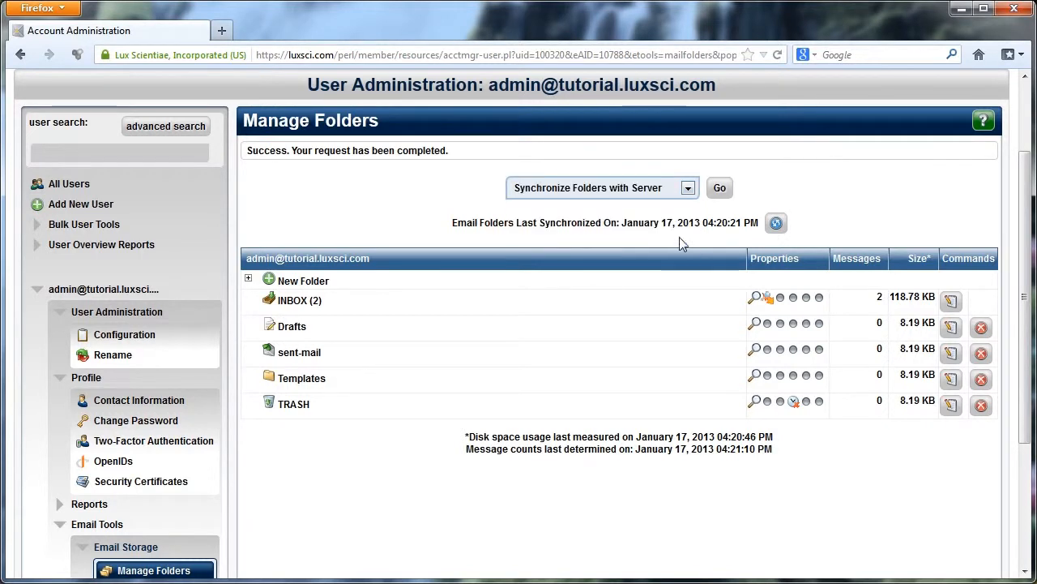
click(719, 188)
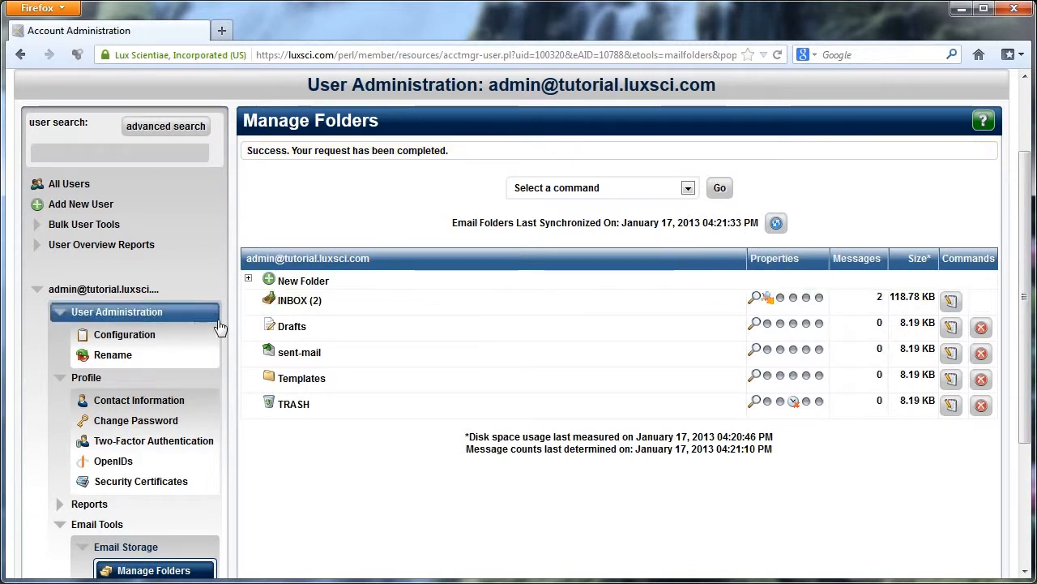
Create a folder named New-Folder as a subfolder of Drafts and expand Drafts to show it.
click(248, 282)
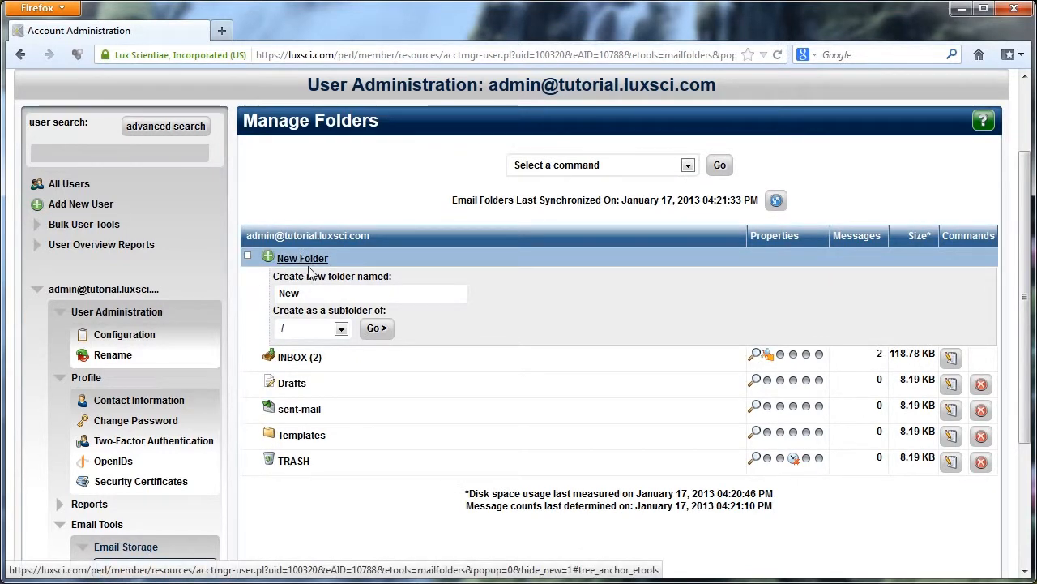
drag(330, 296, 251, 290)
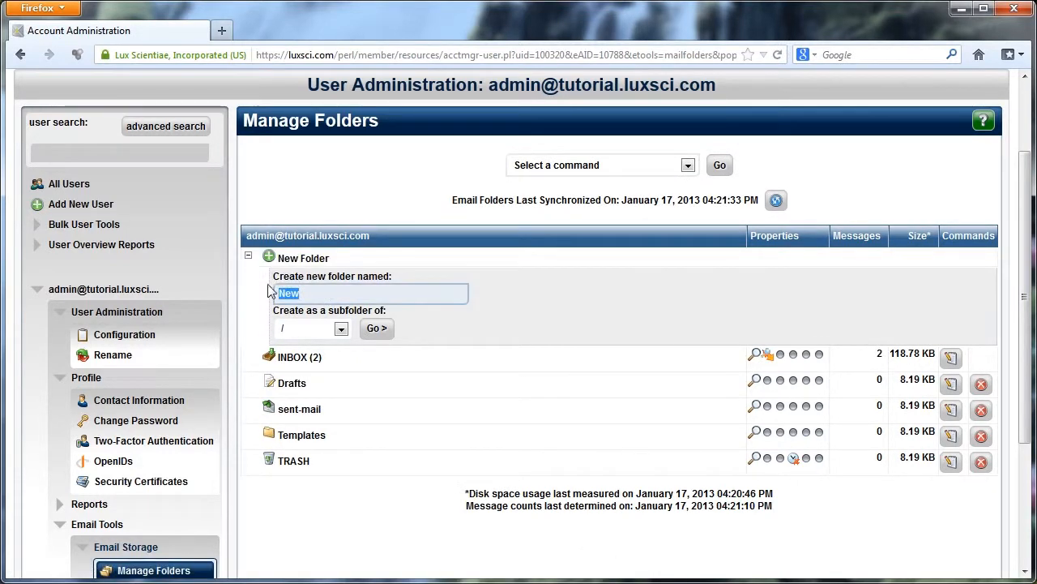
key(BackSpace)
text(New -)
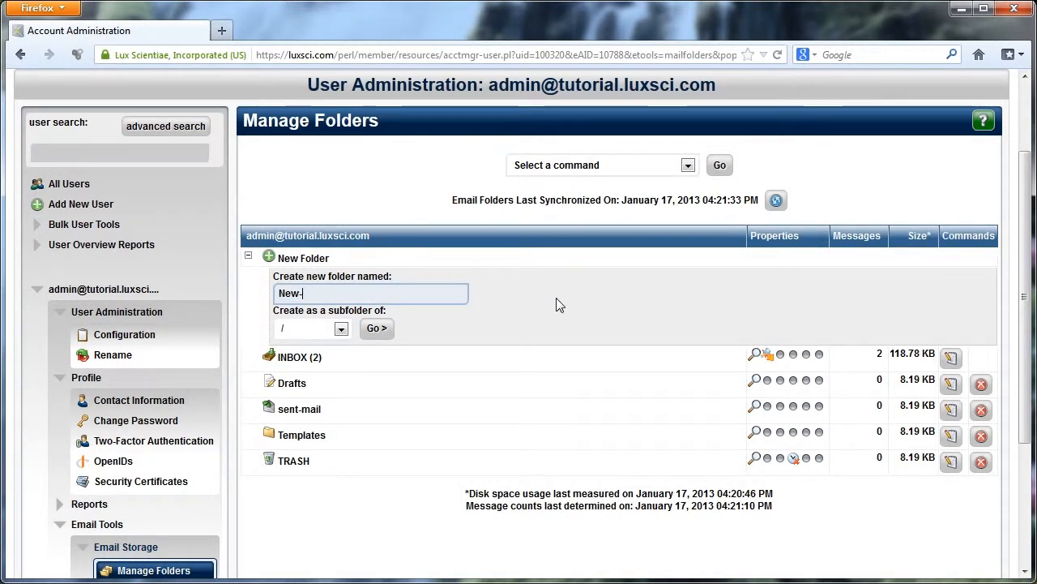
text(Folder)
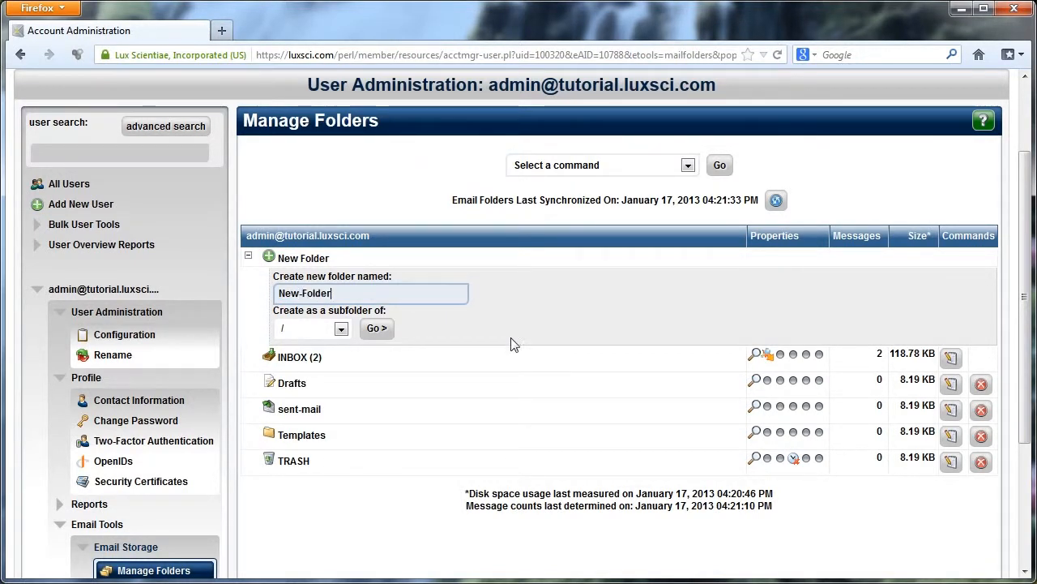
click(342, 328)
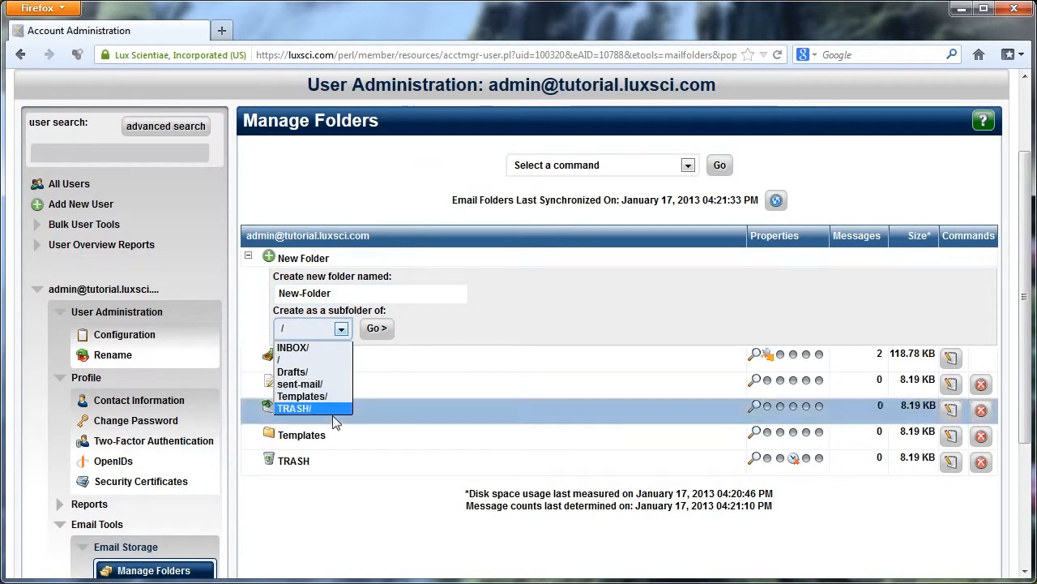
click(322, 371)
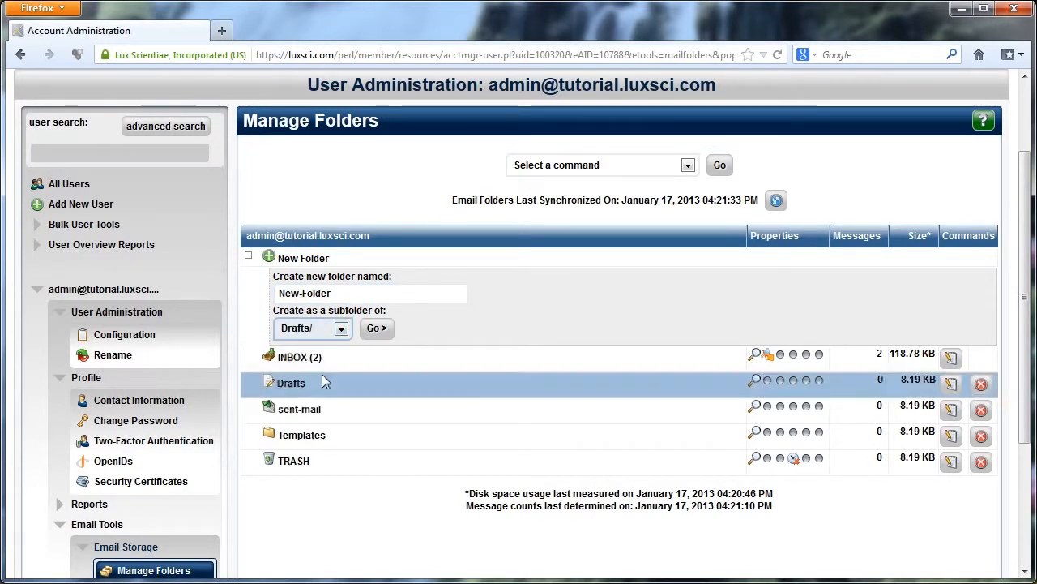
click(376, 329)
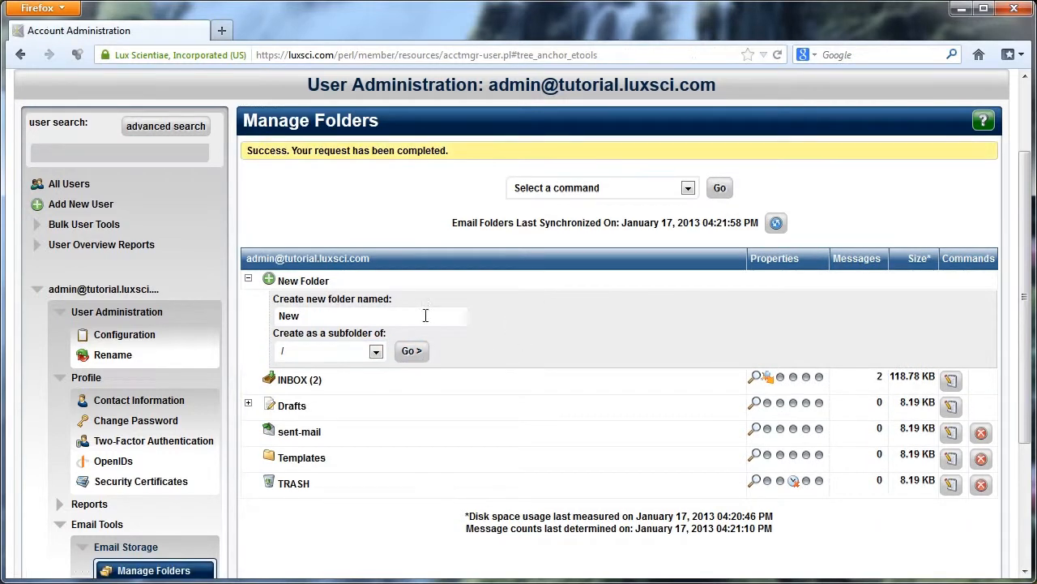
click(247, 405)
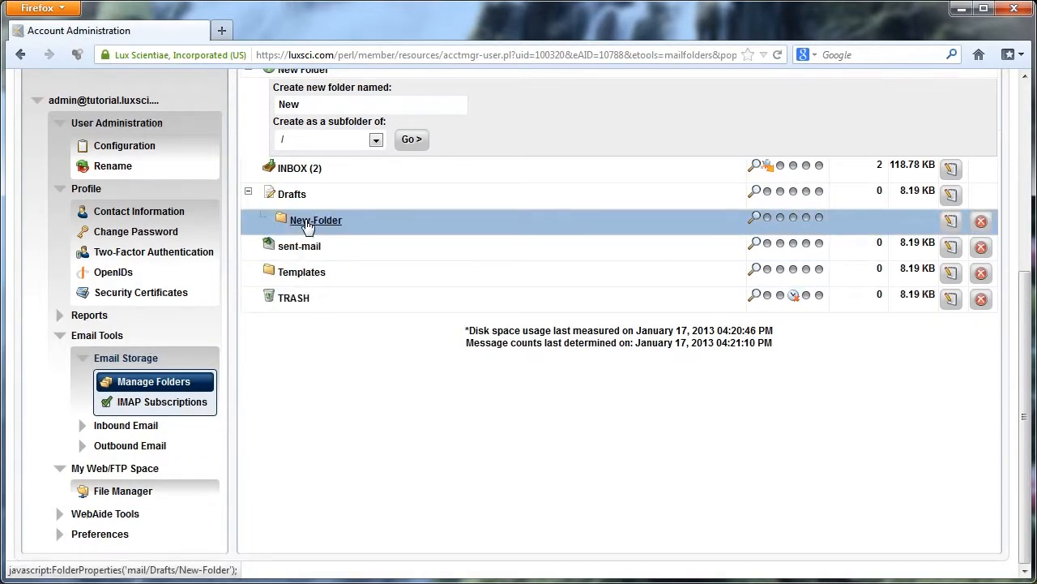
Open the INBOX folder's properties window and go to its Sharing section.
scroll(338, 249, up, 4)
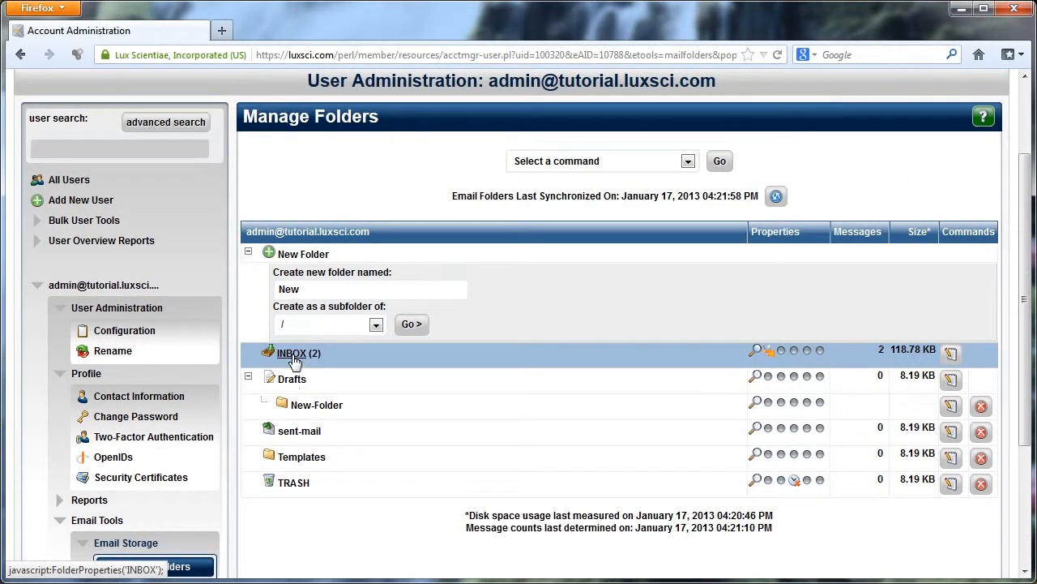
click(292, 354)
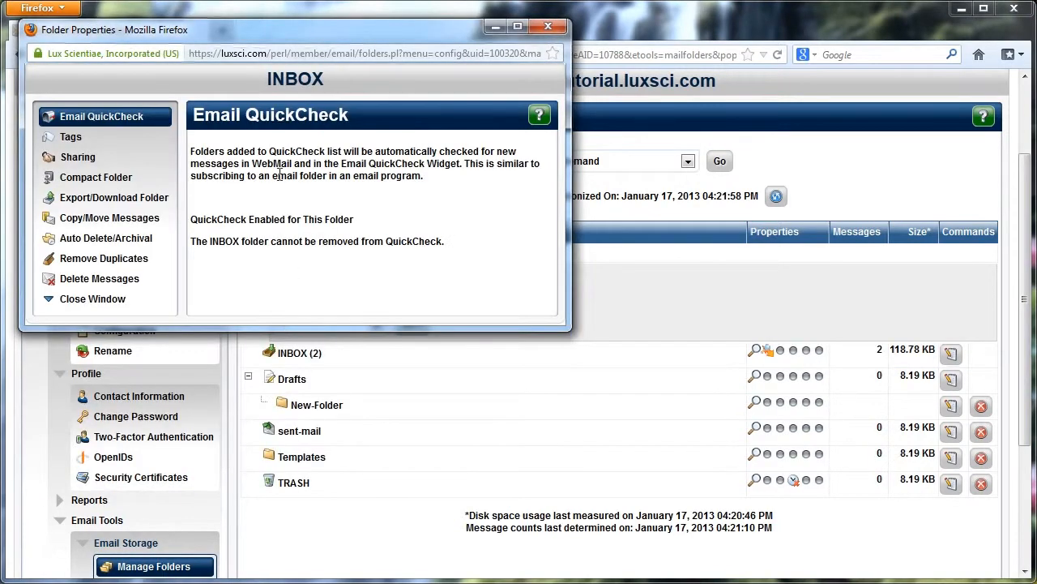
drag(222, 30, 429, 154)
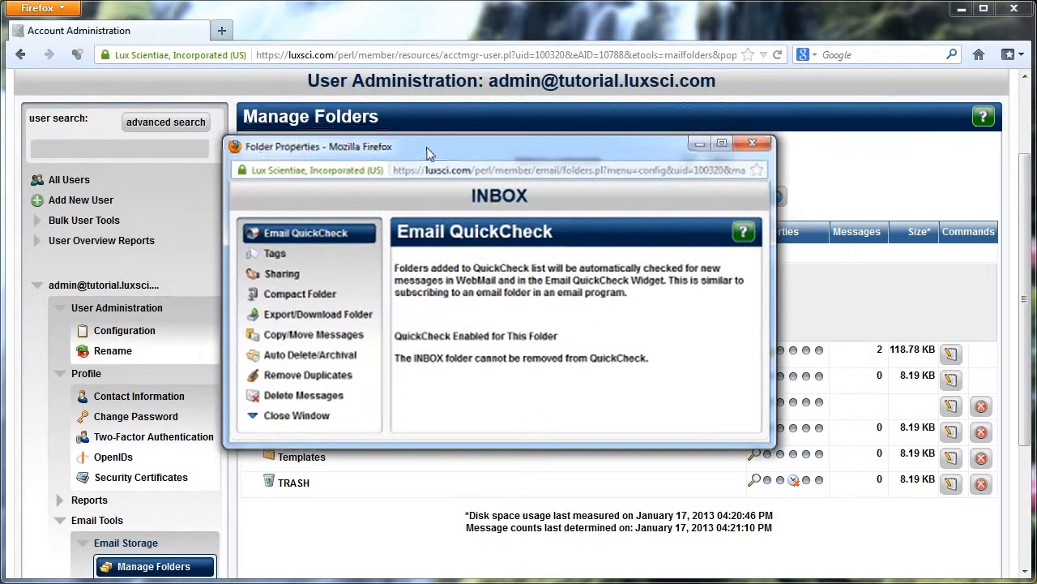
click(314, 277)
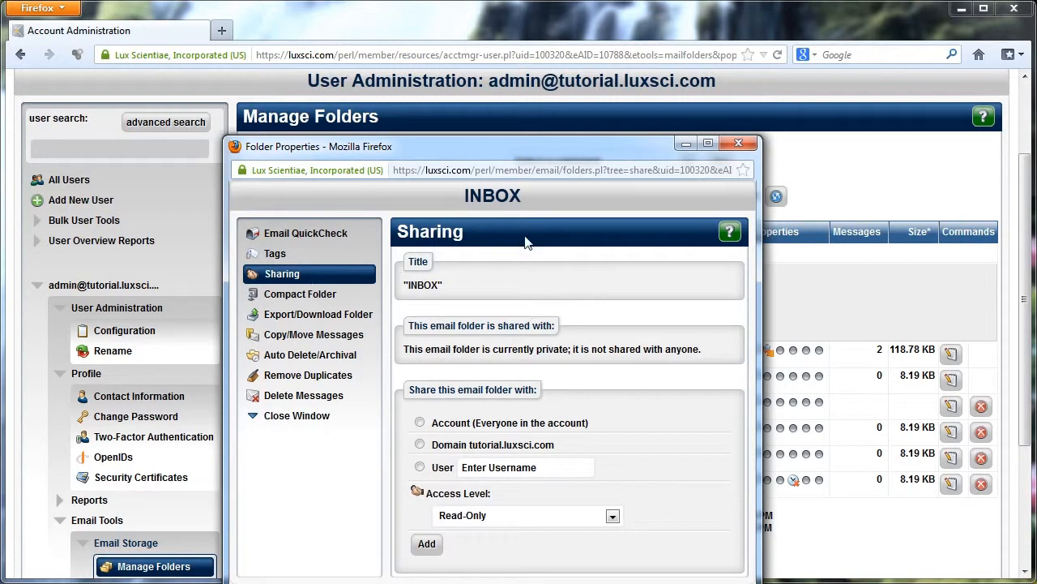
Share the INBOX folder with the domain tutorial.luxsci.com at Read-Only access.
drag(491, 154, 479, 88)
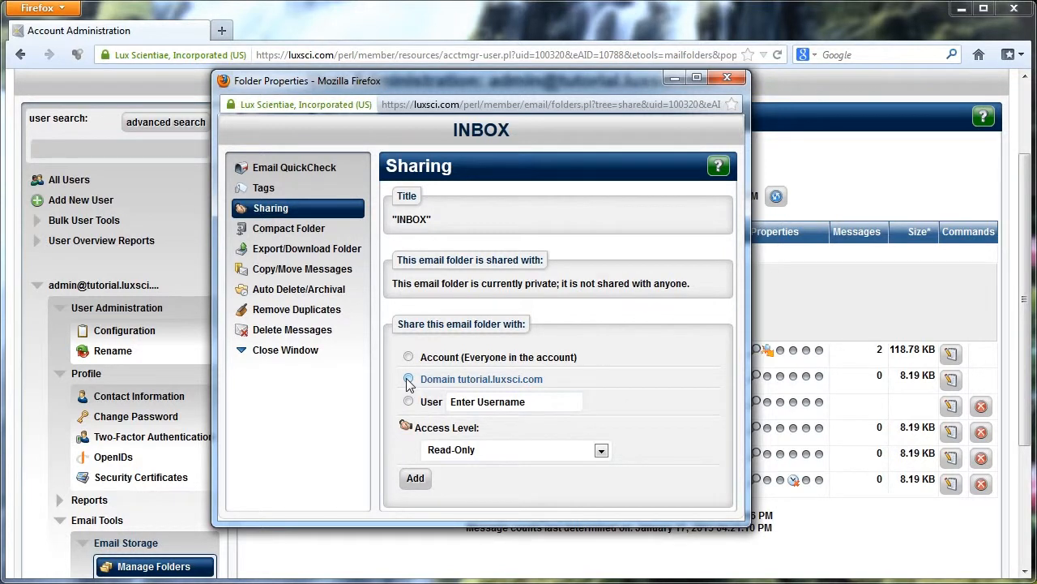
click(505, 447)
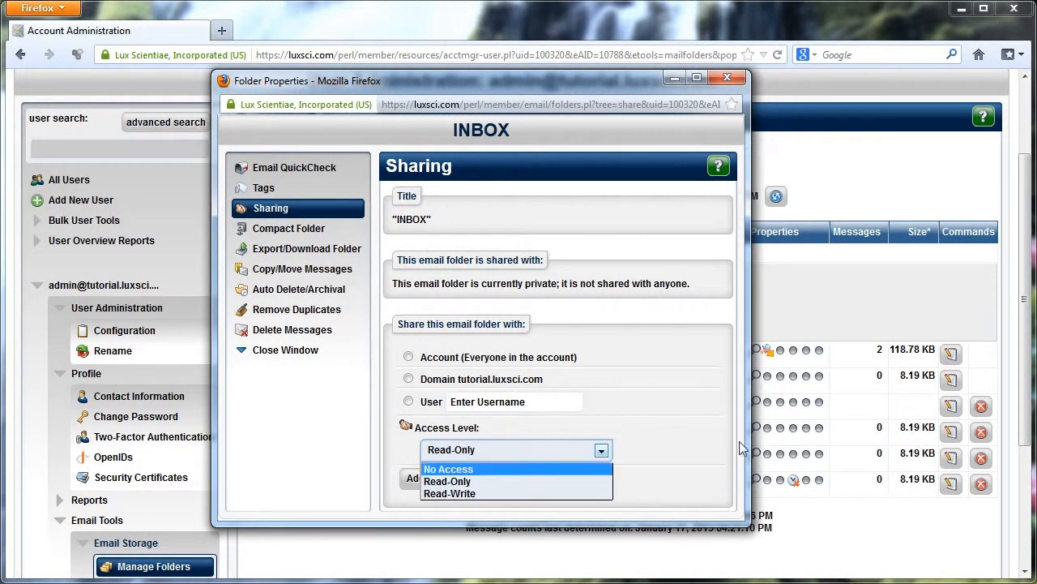
click(707, 435)
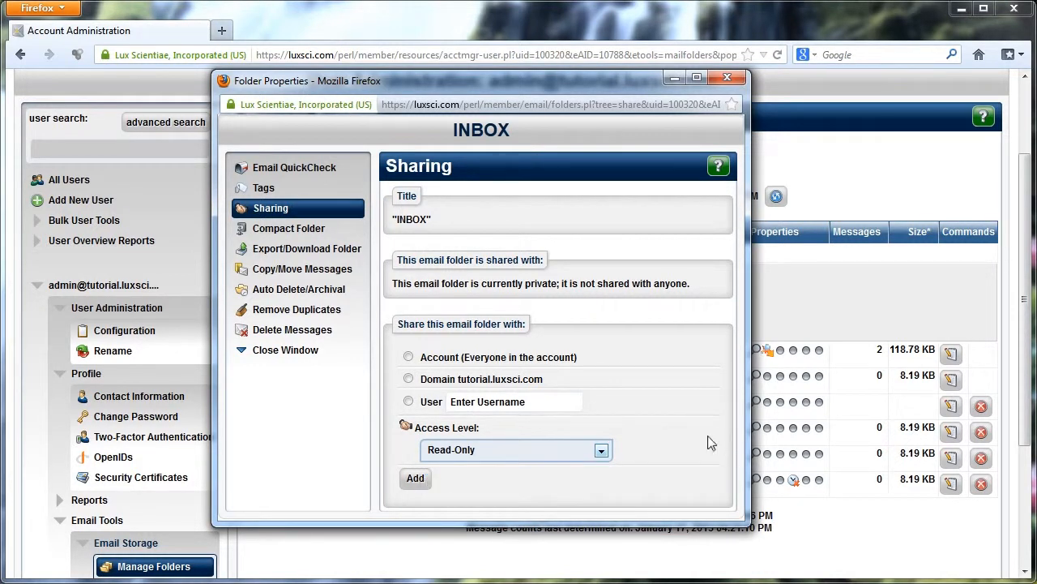
click(409, 378)
click(474, 451)
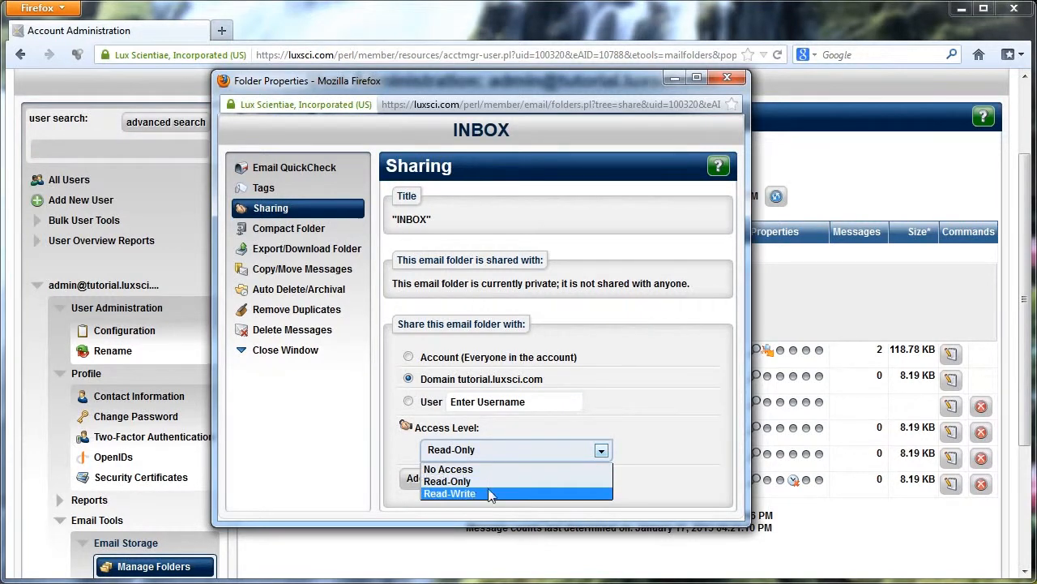
click(508, 481)
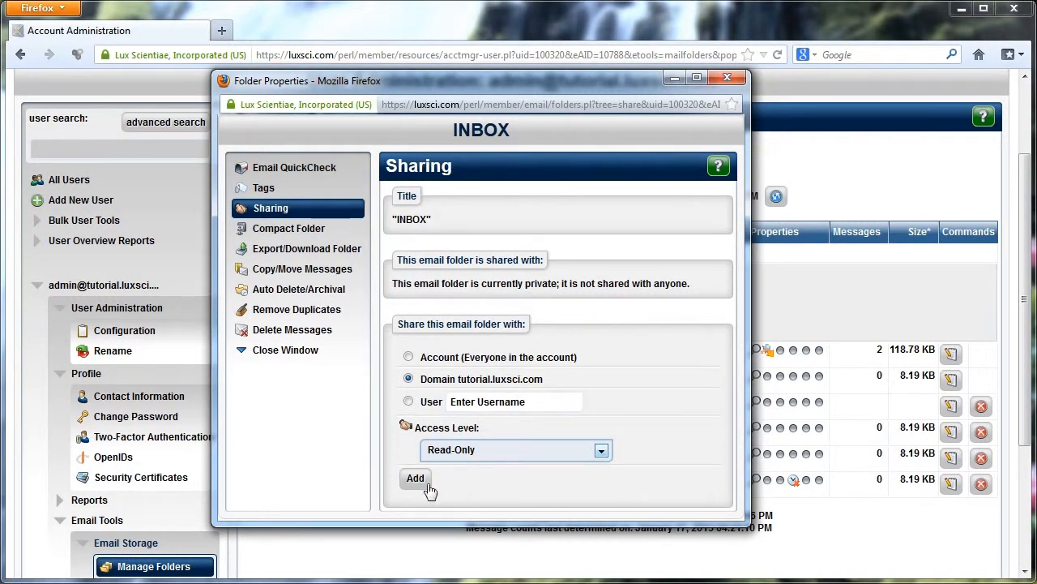
click(416, 479)
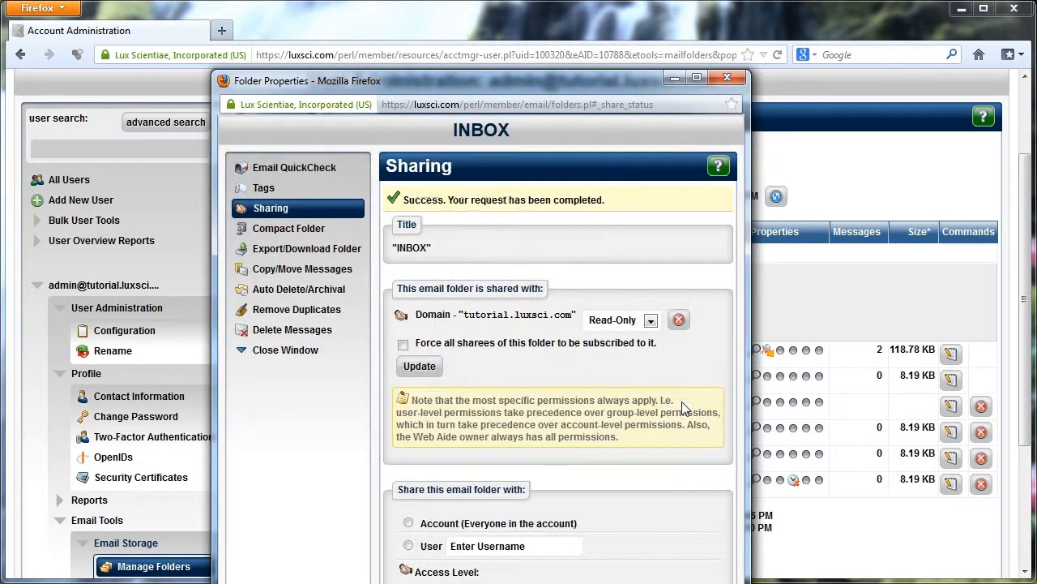
drag(527, 89, 569, 13)
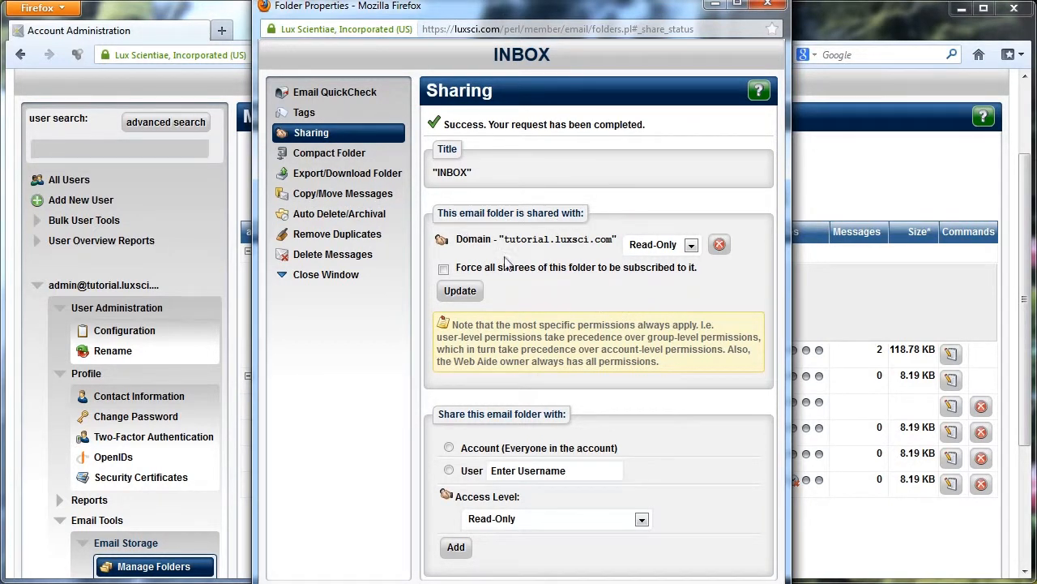
drag(455, 242, 607, 241)
click(615, 239)
click(686, 247)
click(686, 246)
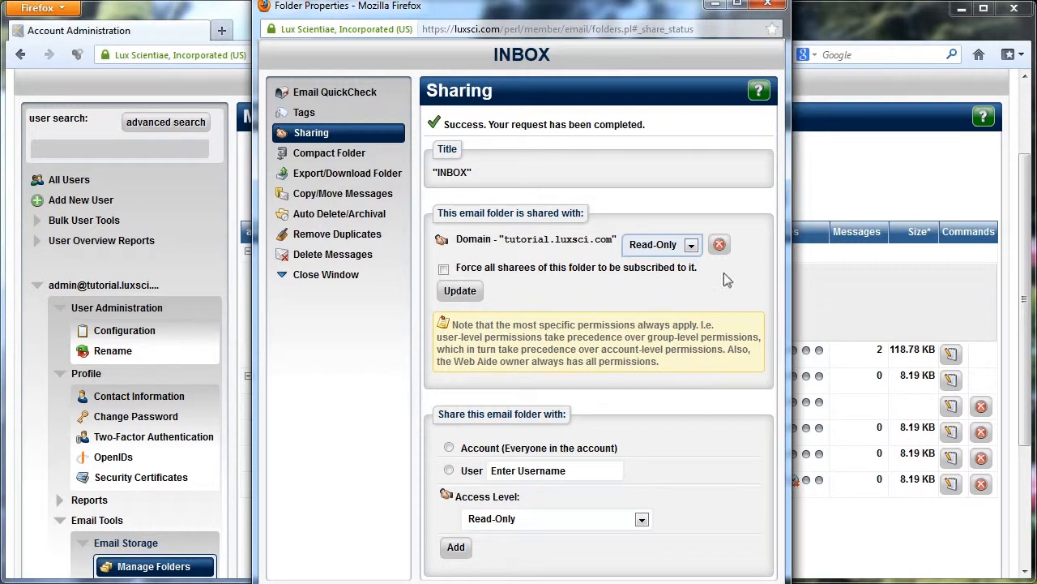
Remove the domain share from the INBOX folder, then open Compact Folder and compact the INBOX.
click(720, 245)
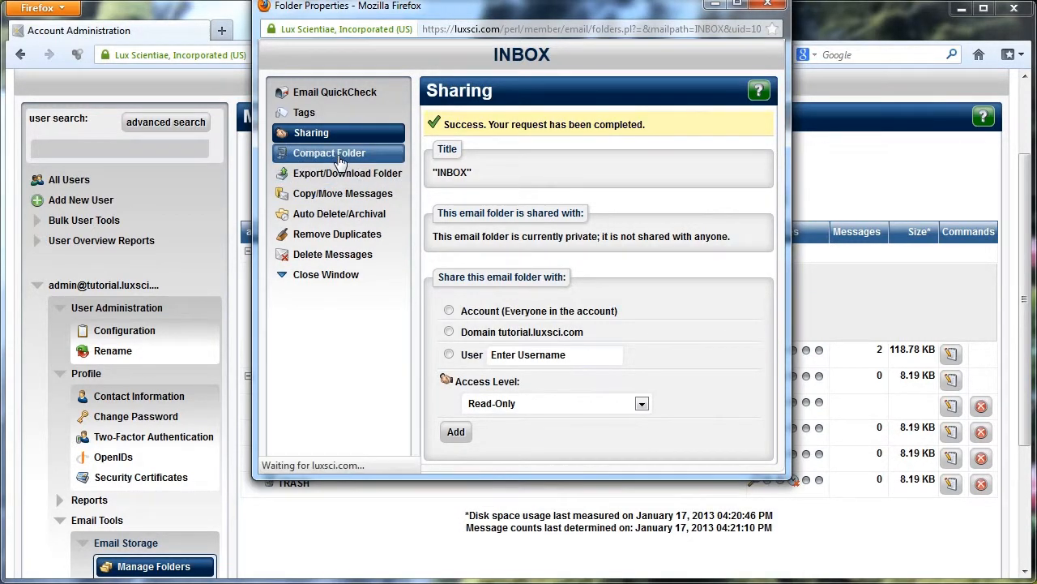
click(340, 159)
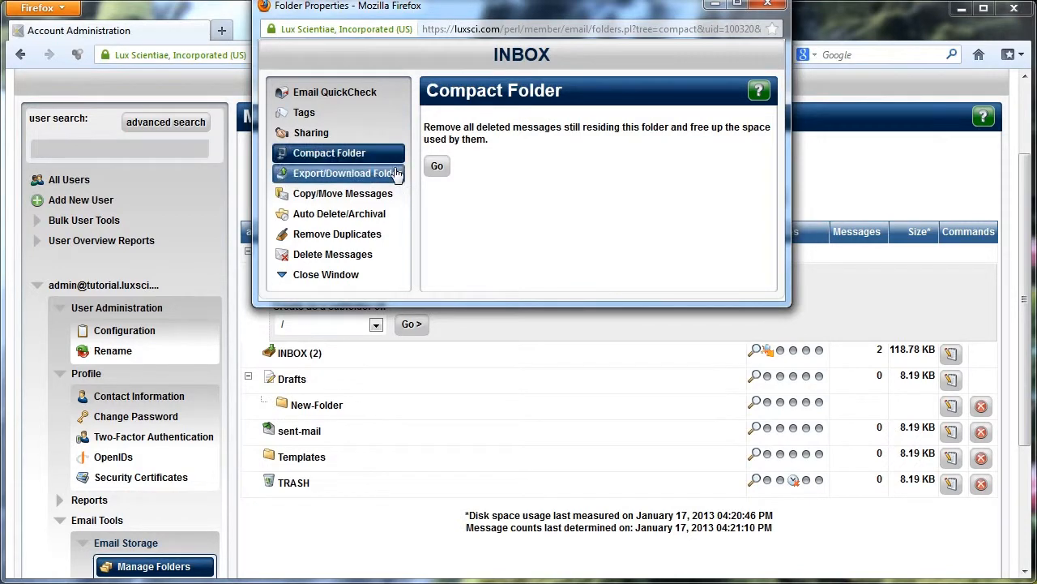
drag(525, 17, 631, 146)
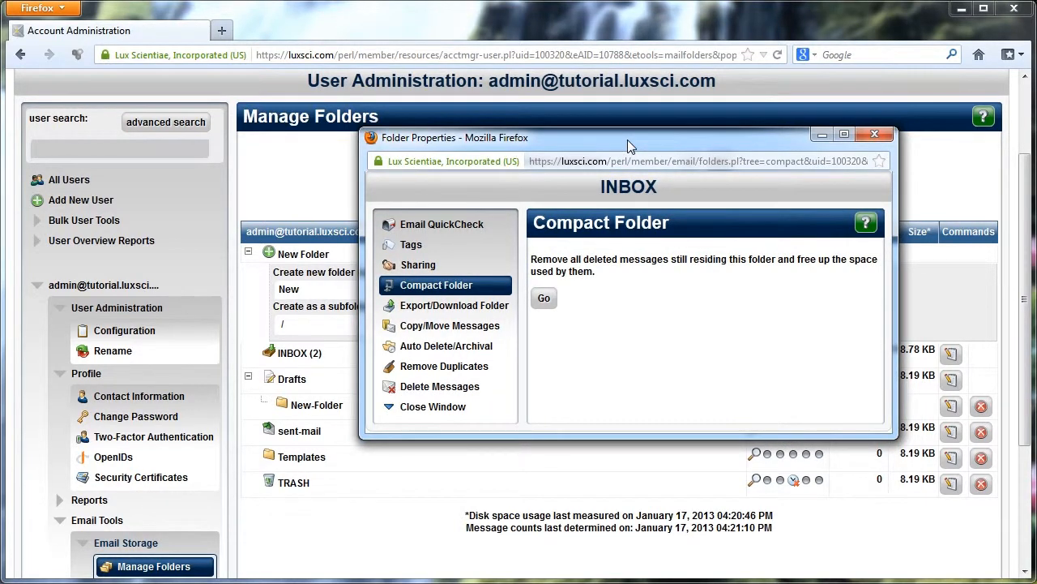
click(542, 300)
drag(526, 136, 496, 135)
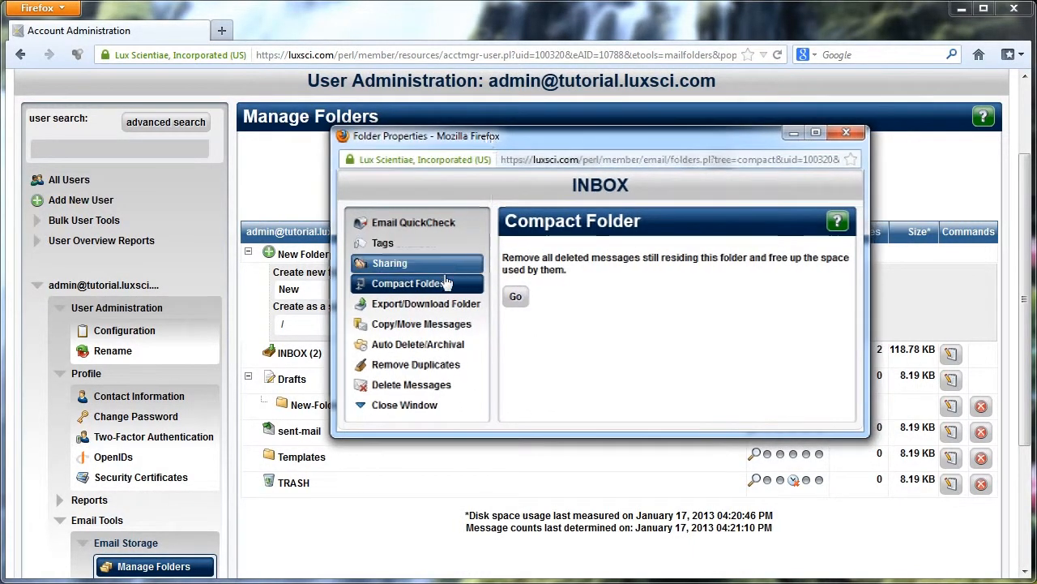
Review the Export/Download Folder options and the Copy/Move Messages destination folder list for the INBOX.
click(441, 306)
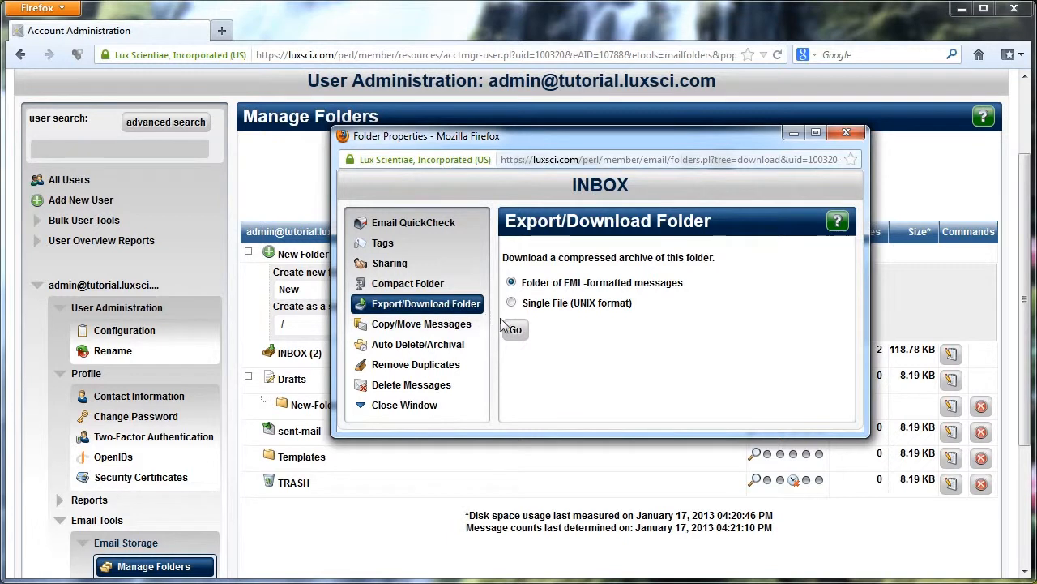
drag(523, 283, 682, 284)
click(608, 317)
click(458, 324)
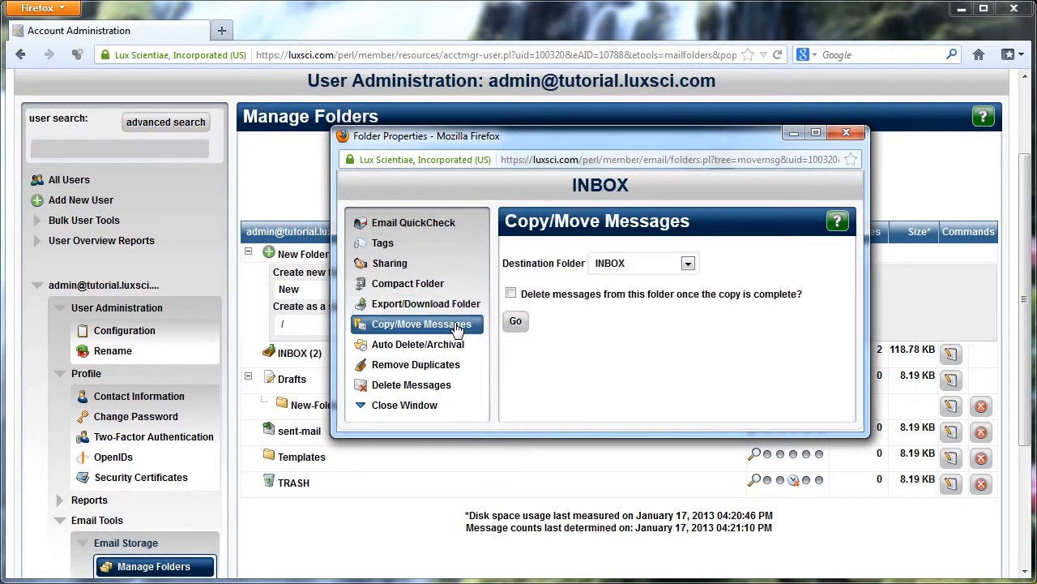
click(642, 263)
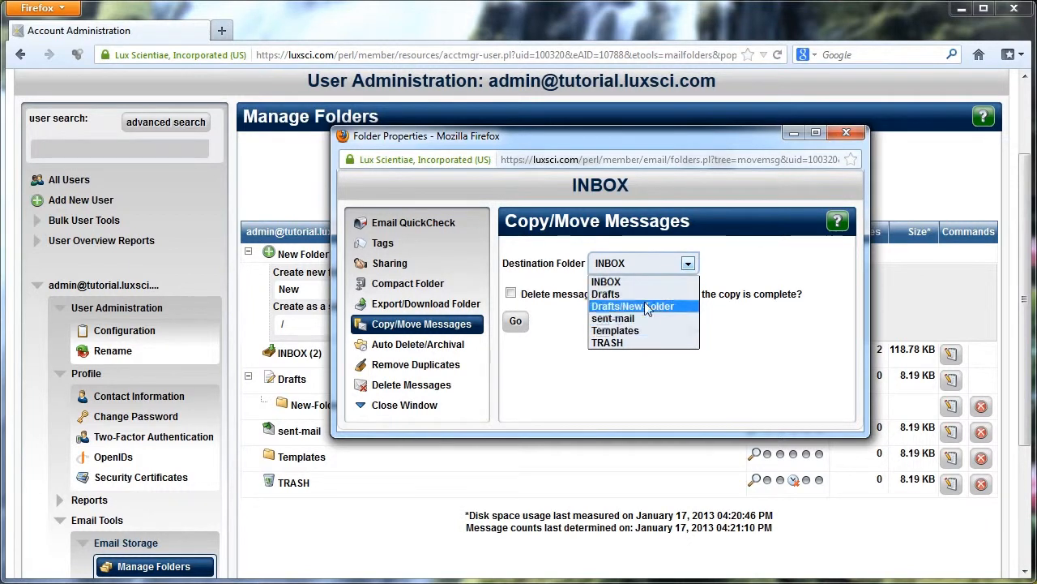
click(762, 270)
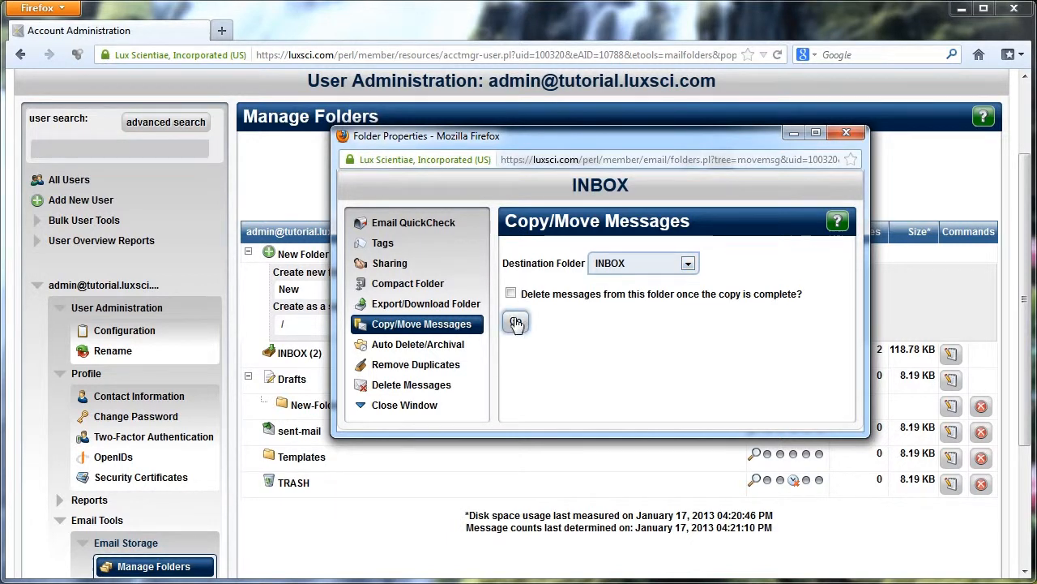
Open Auto Delete/Archival and choose removing messages older than 90 days.
click(447, 345)
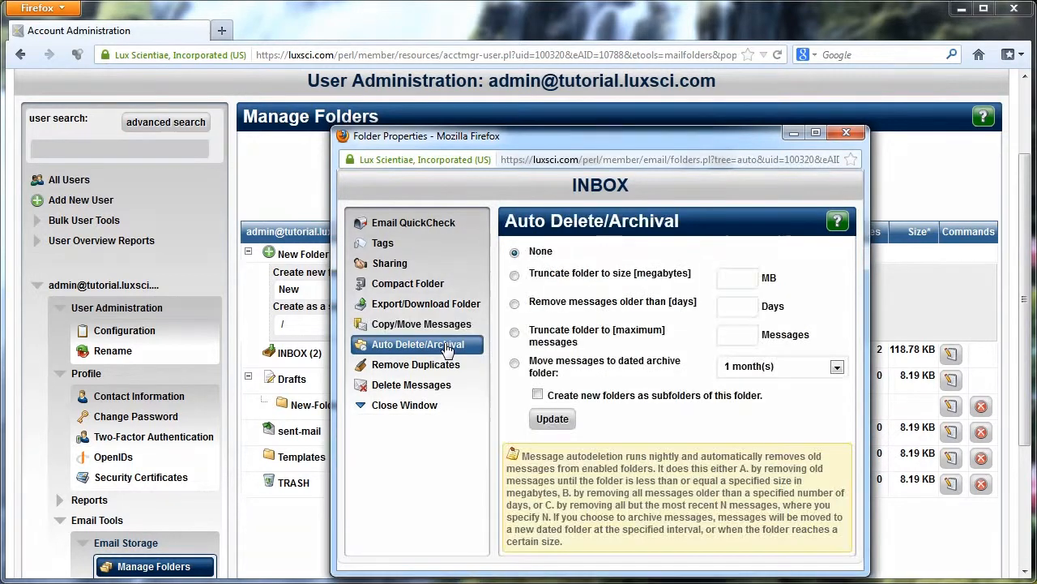
drag(548, 136, 479, 89)
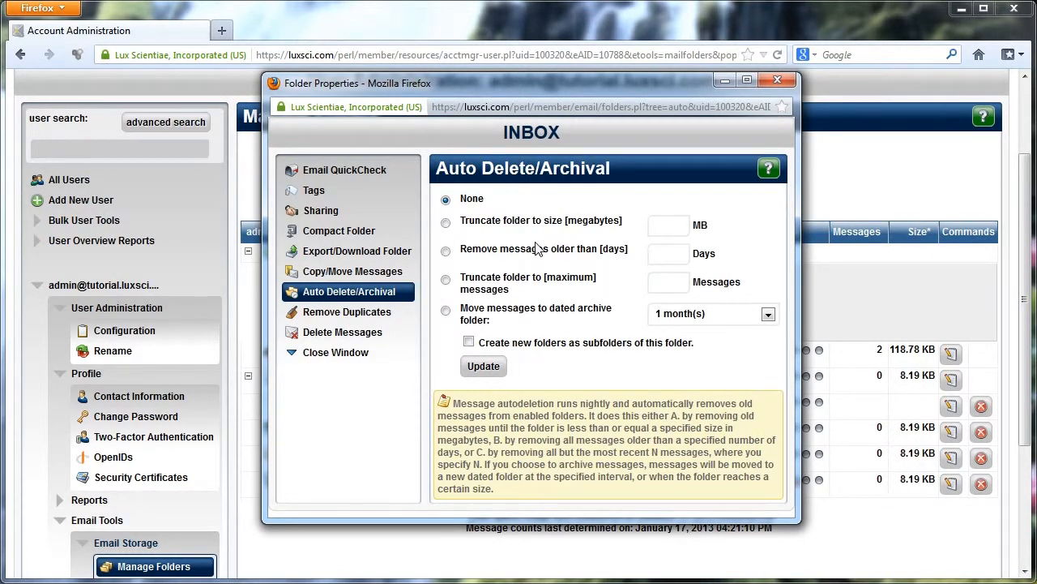
click(446, 250)
click(661, 254)
text(90)
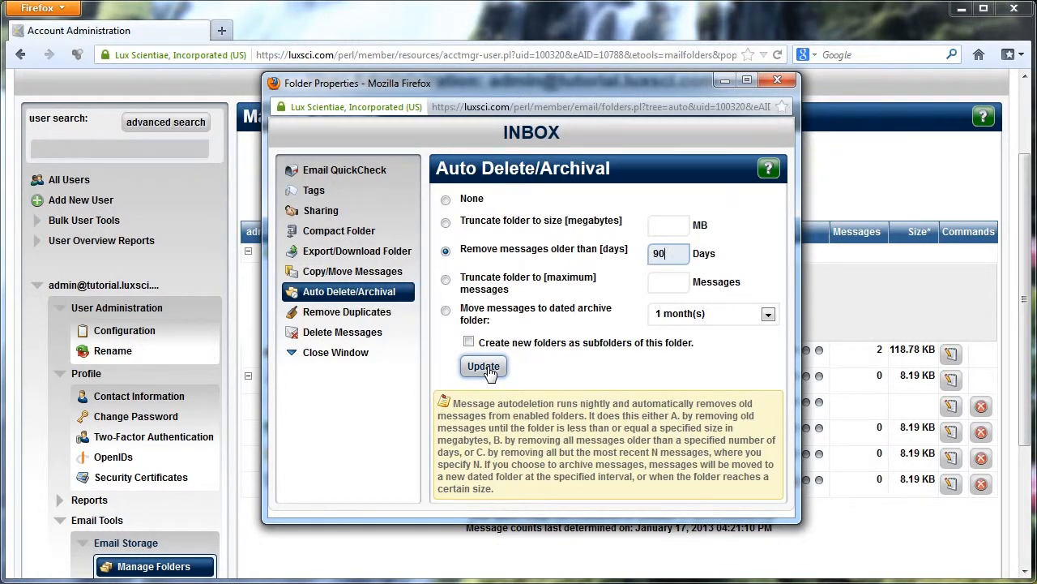
Switch the auto-archival option to moving messages to dated archive folders every 1000 MB.
click(447, 313)
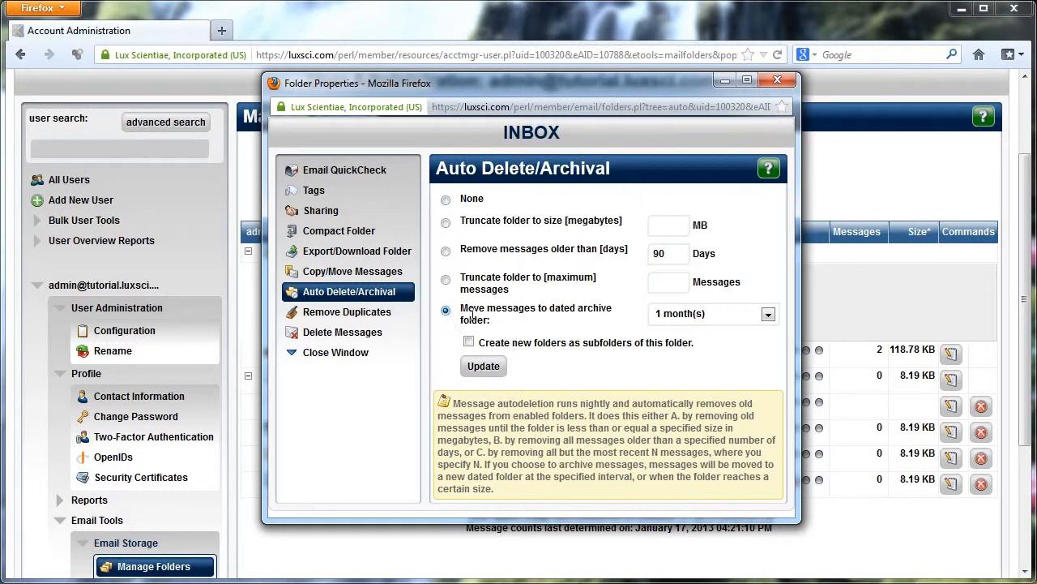
click(679, 316)
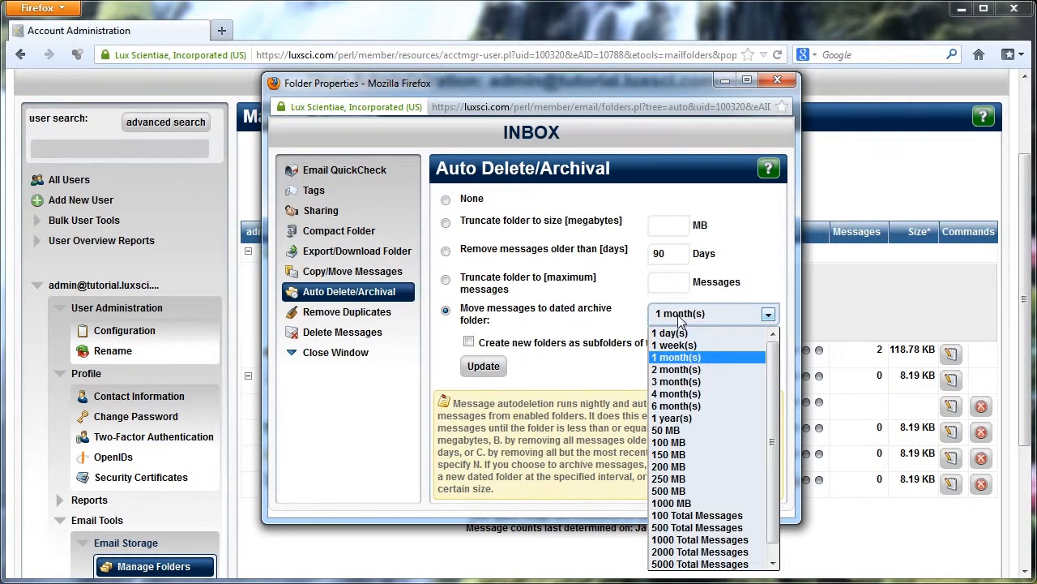
click(722, 504)
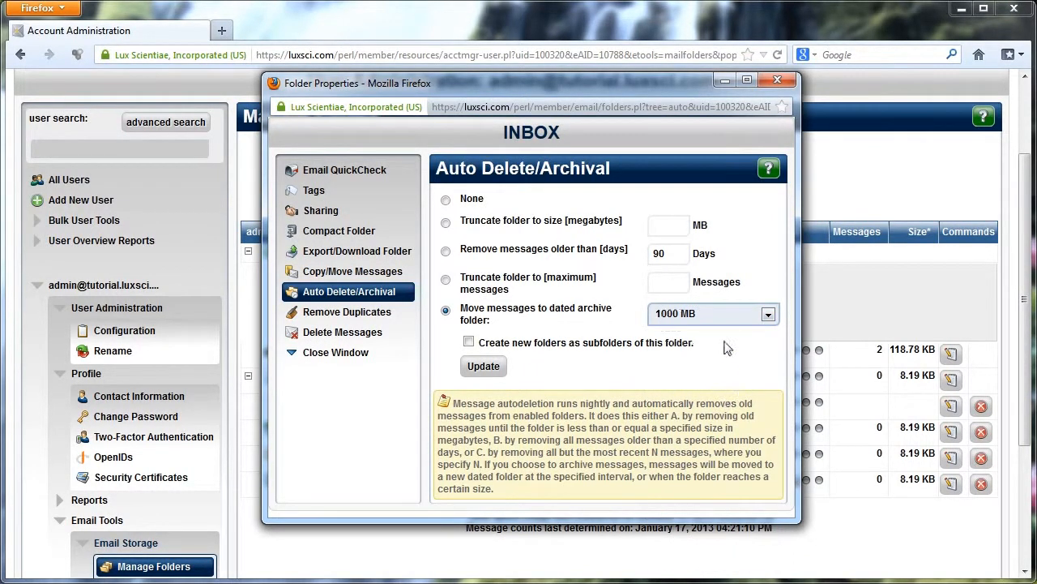
click(724, 316)
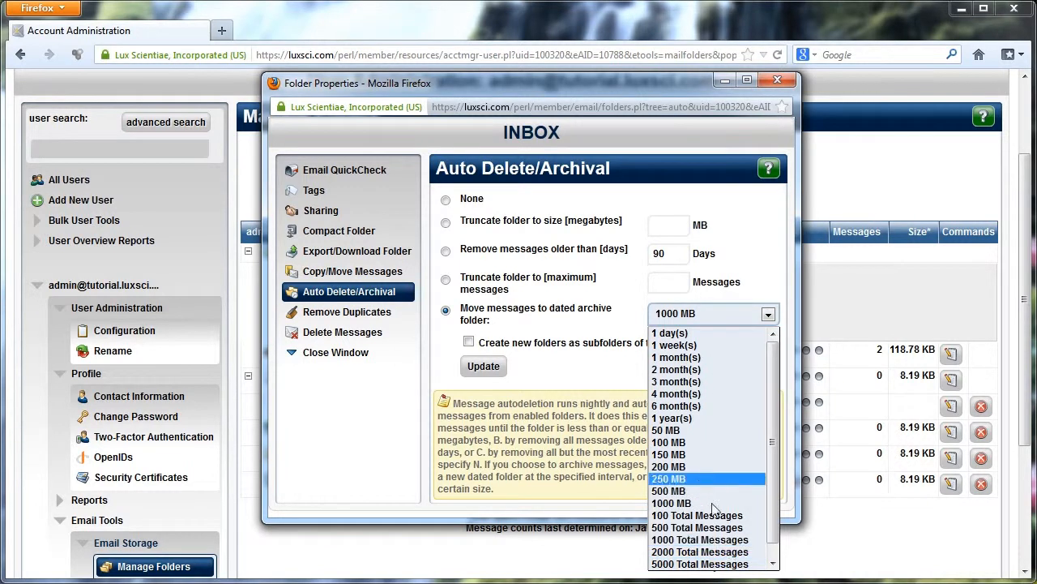
click(585, 421)
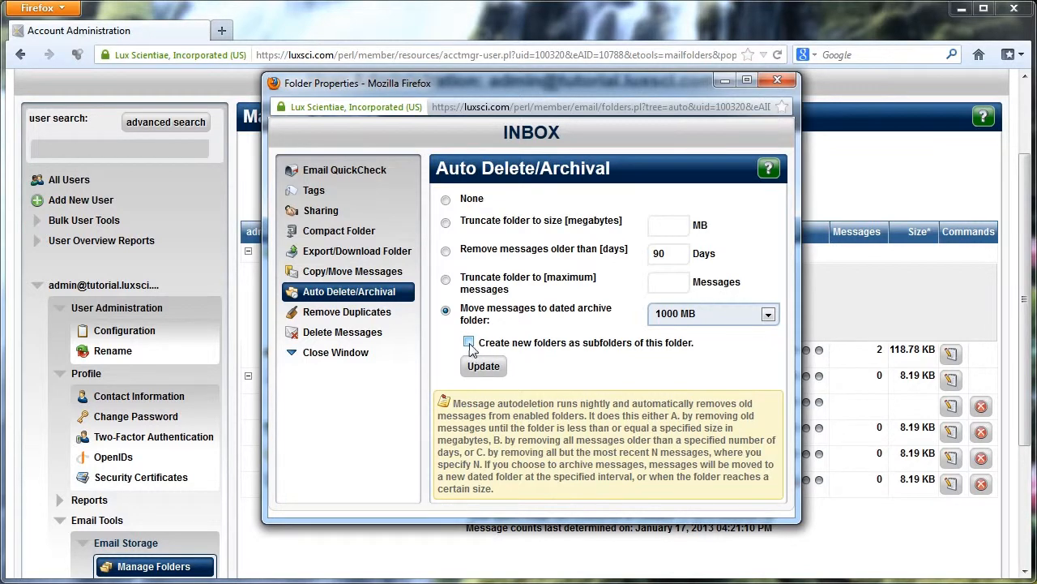
drag(447, 87, 635, 79)
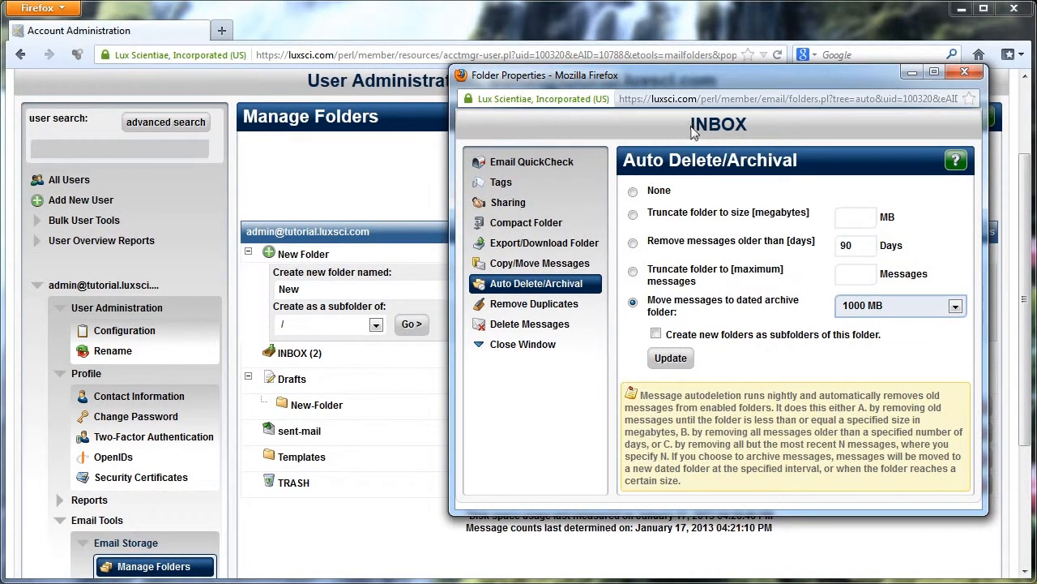
click(855, 313)
click(859, 320)
Open Delete Messages, review the Before date picker, and close the folder properties window.
click(562, 329)
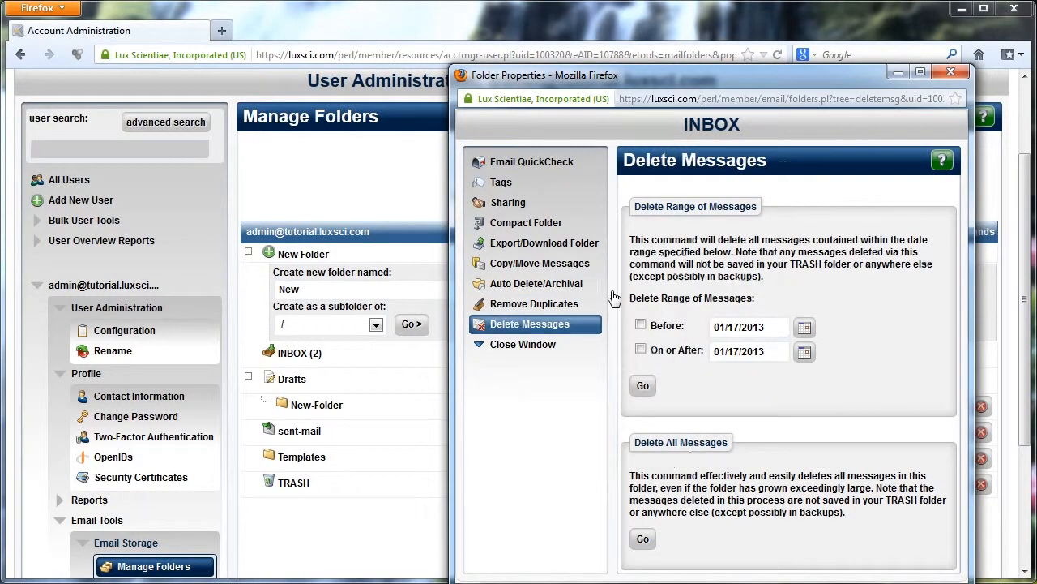
drag(675, 82, 552, 48)
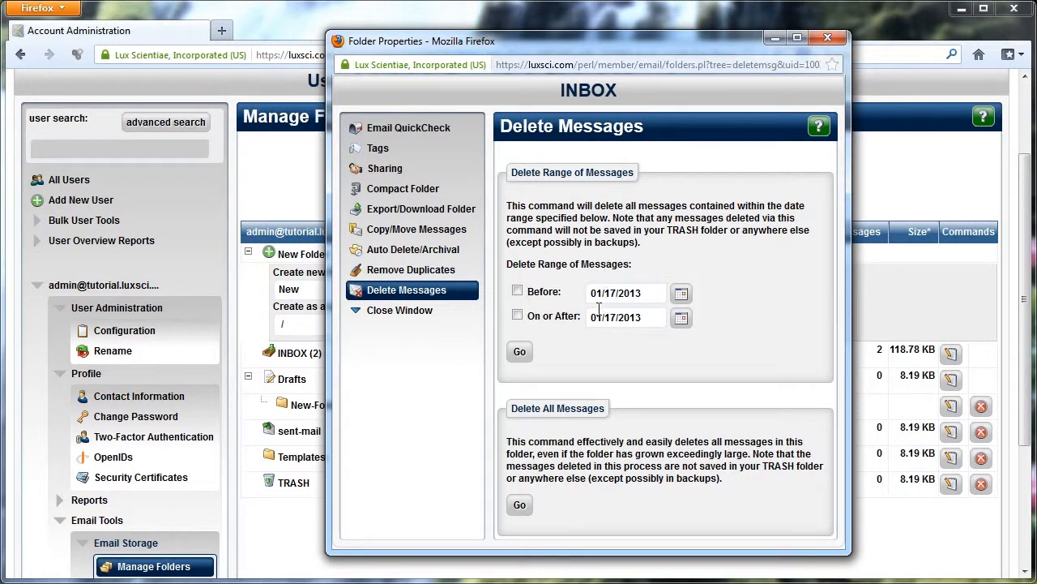
click(681, 292)
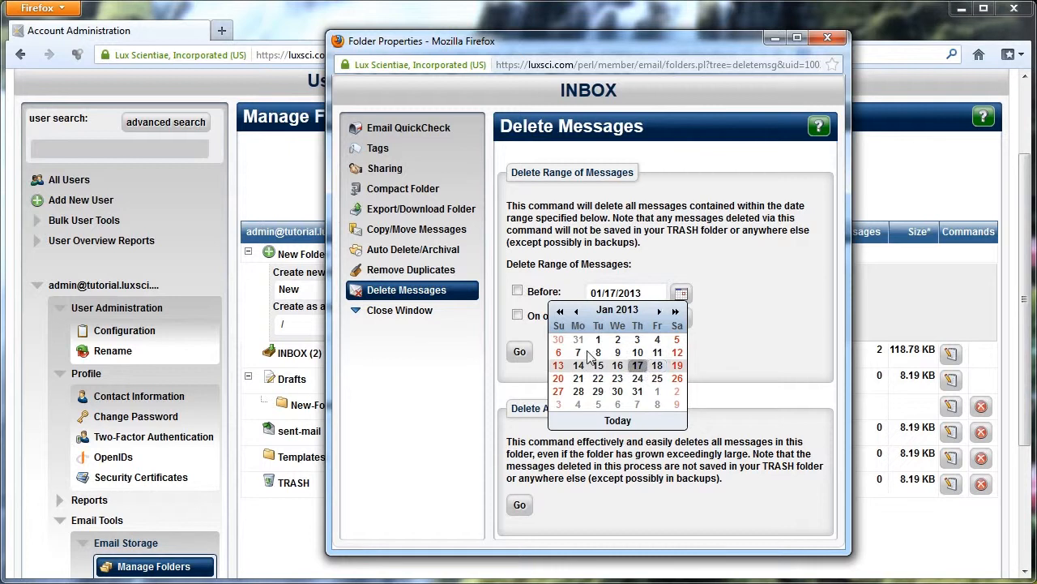
click(728, 291)
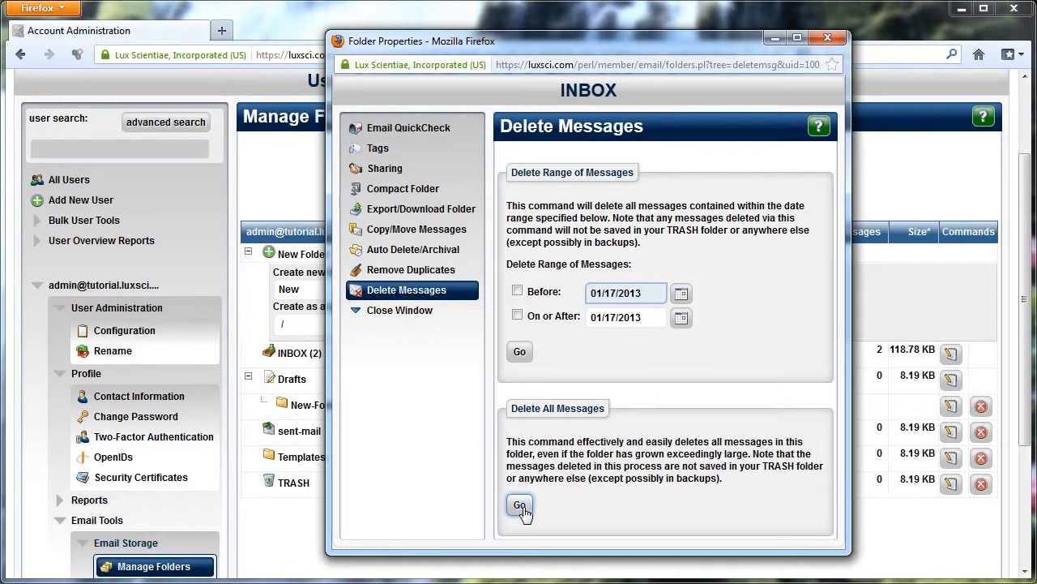
click(826, 40)
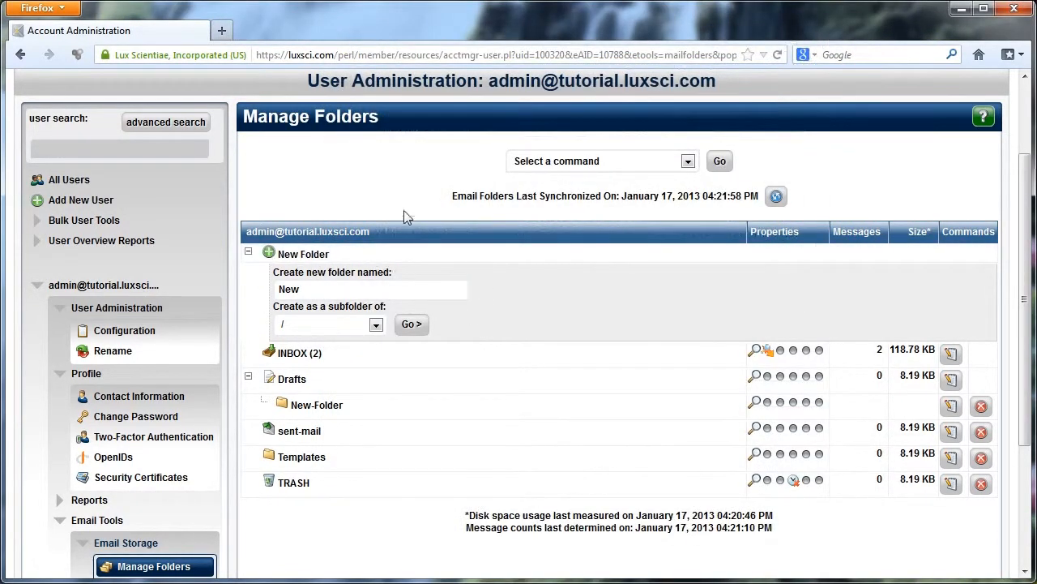